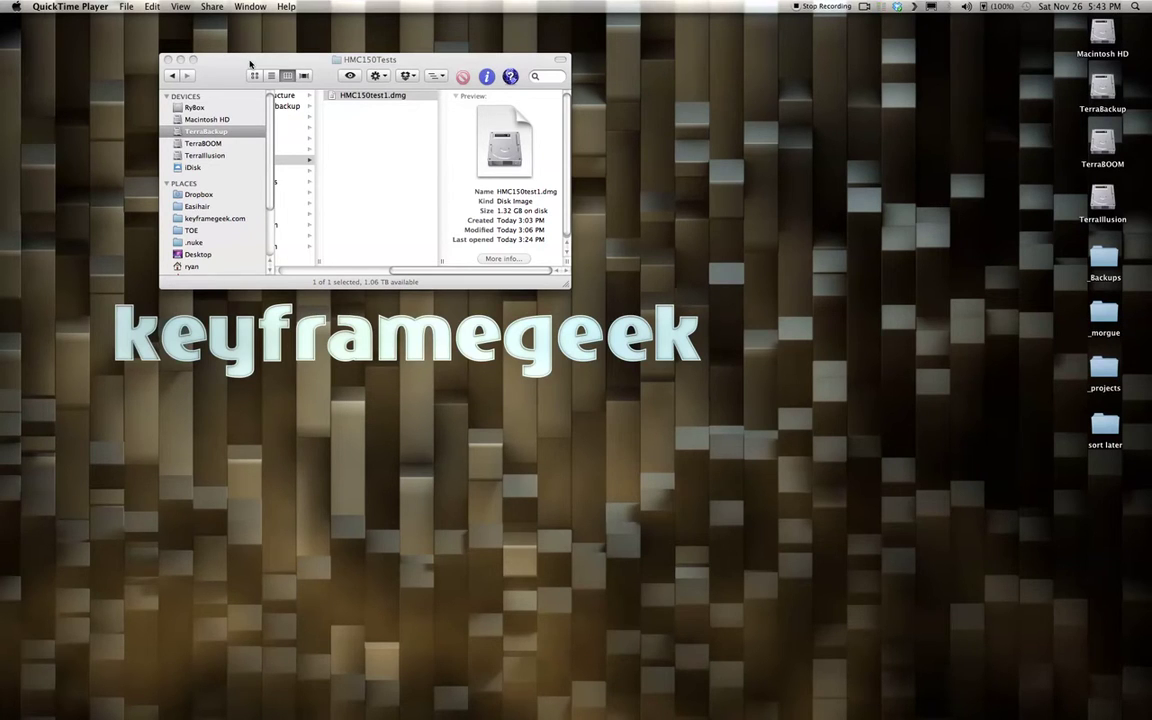
Mount the HMC150test1.dmg disk image in Finder and place its window beside the HMC150Tests folder window.
drag(189, 70, 203, 91)
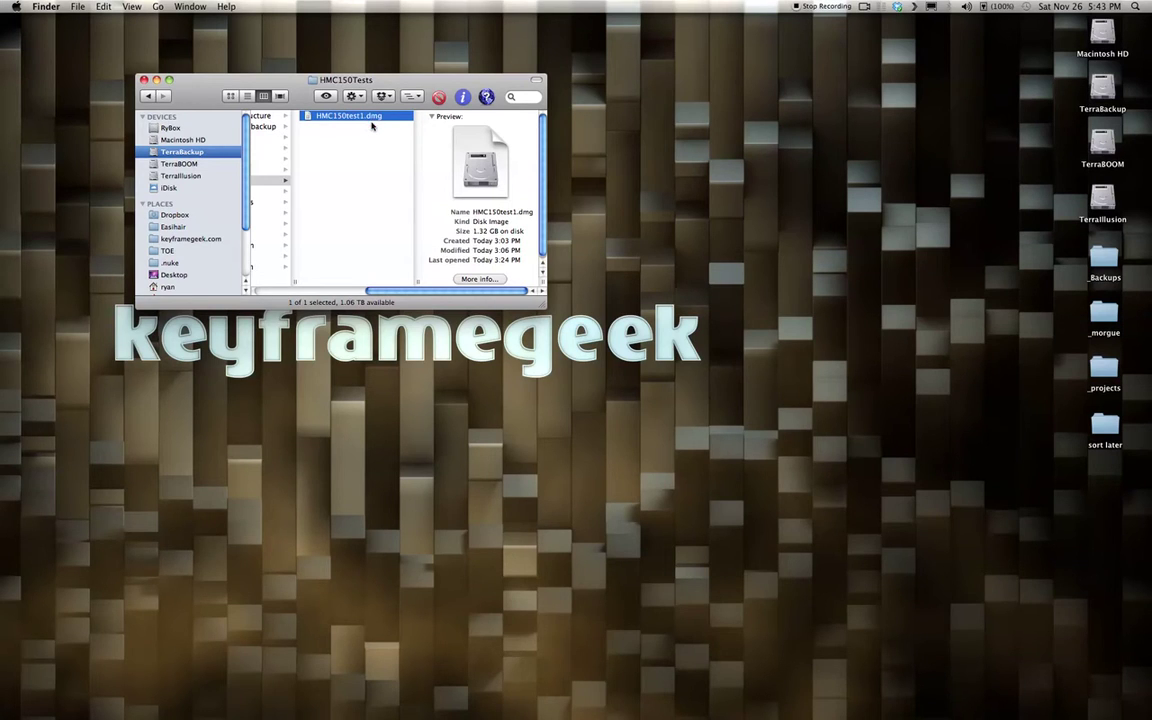
drag(367, 121, 158, 180)
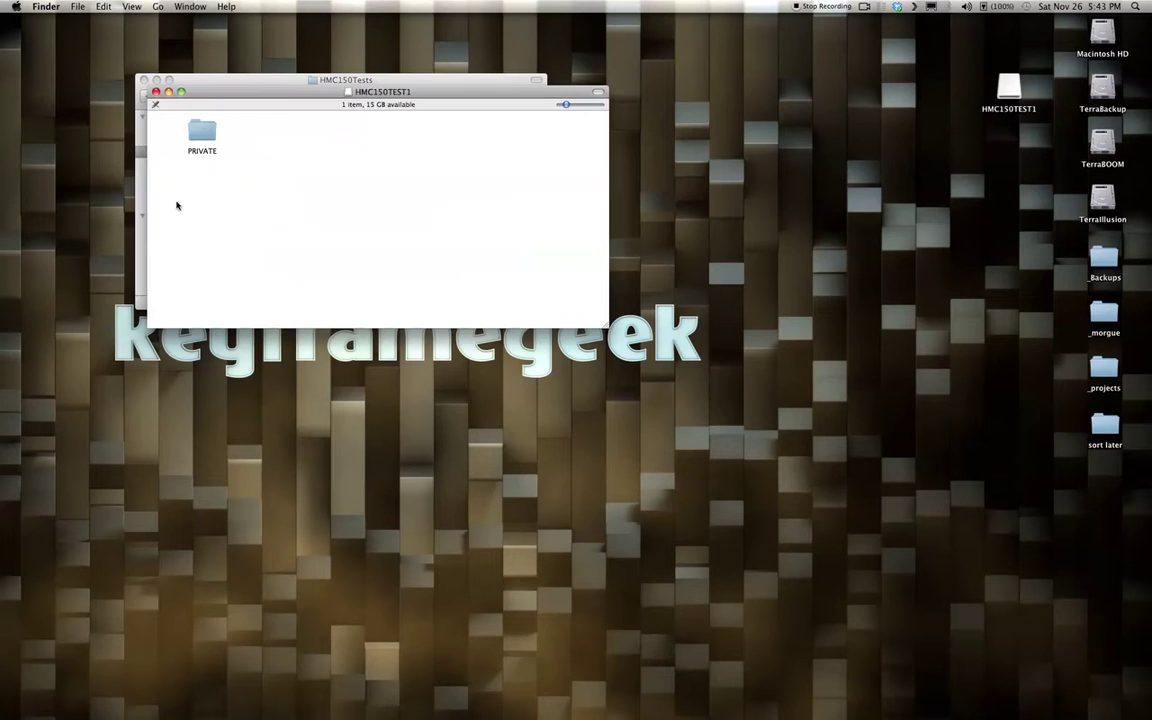
drag(195, 98, 336, 160)
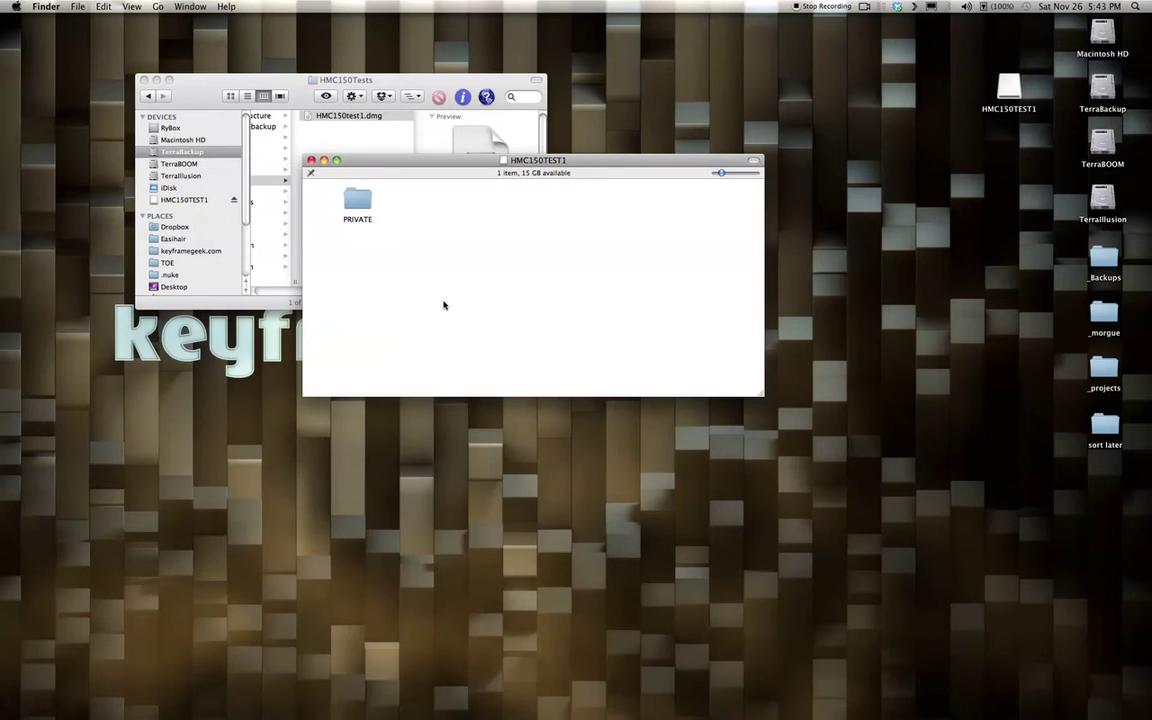
click(357, 200)
click(411, 224)
drag(395, 161, 399, 127)
click(361, 168)
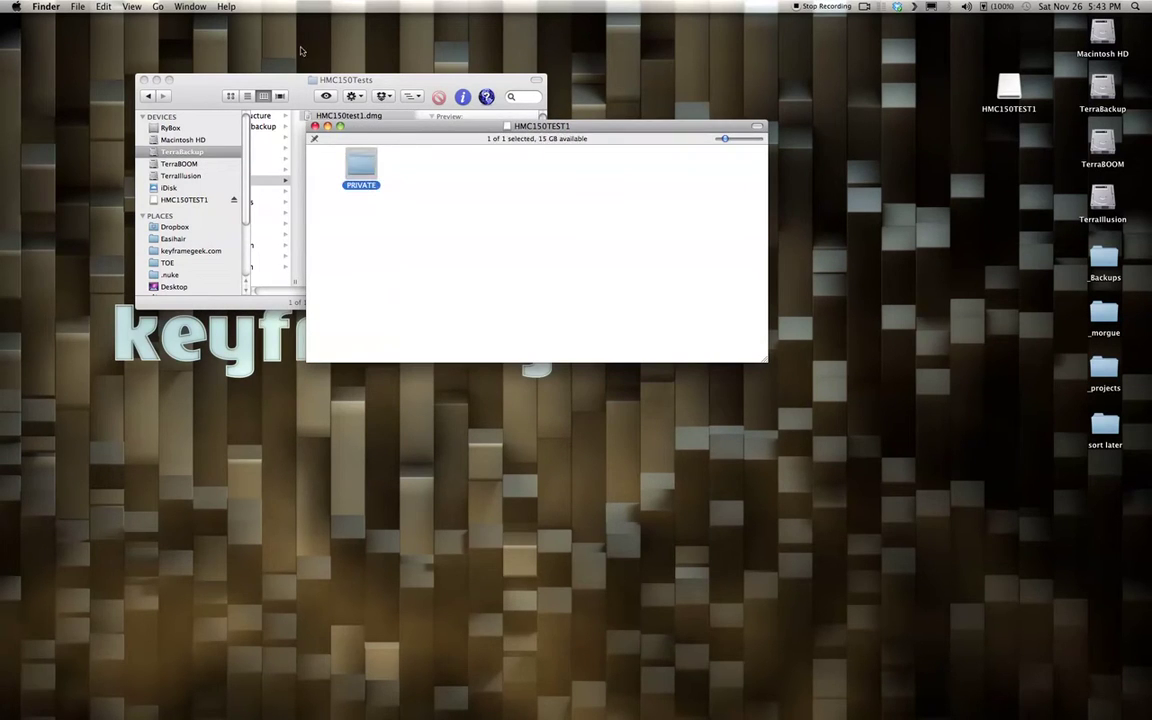
click(410, 235)
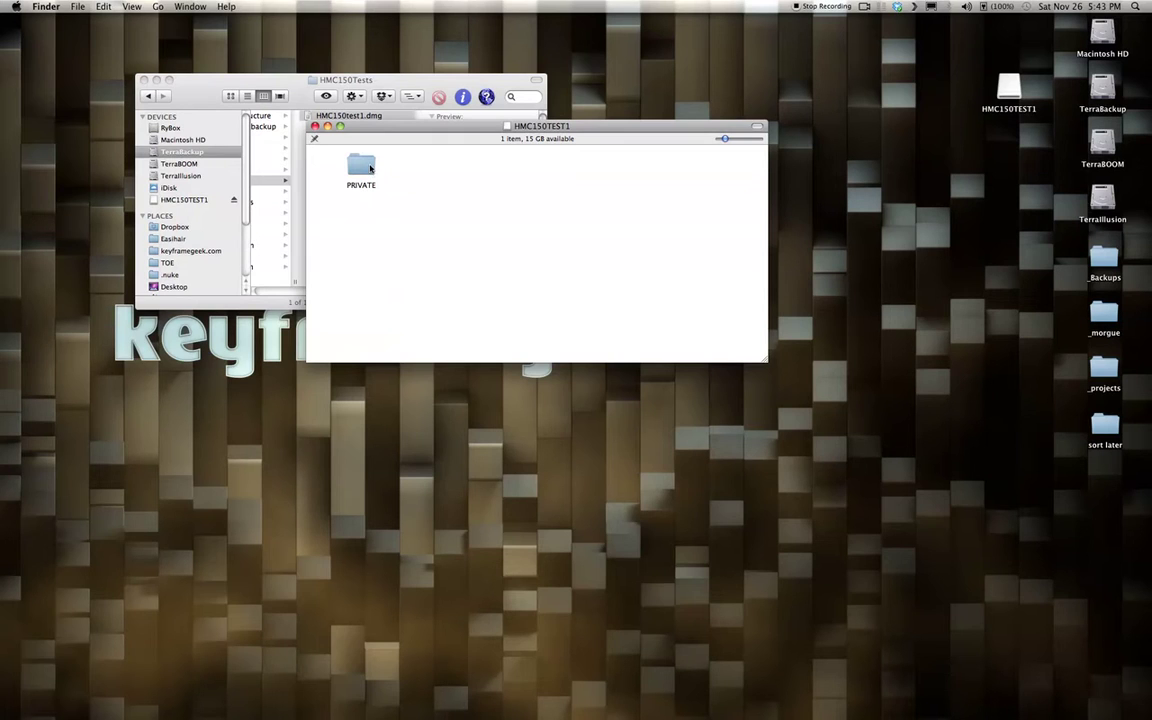
Examine the PRIVATE folder's card structure through AVCHD and BDMV to PLAYLIST, and close that window.
double_click(370, 168)
click(463, 161)
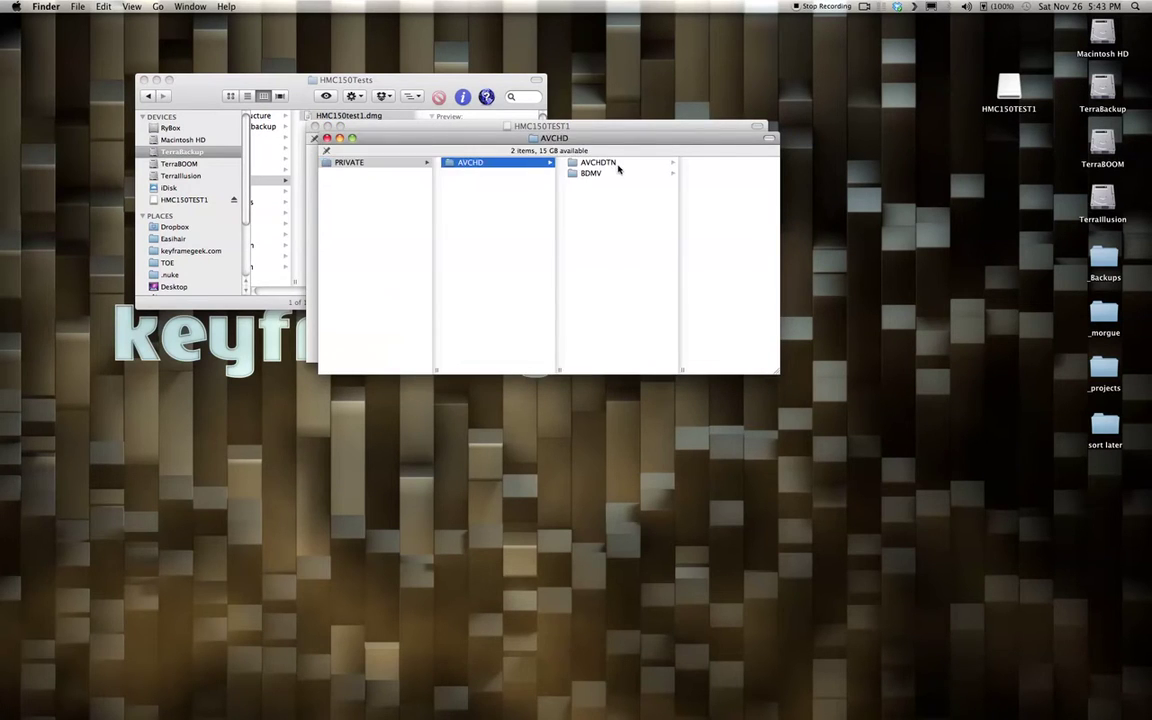
key(Right)
key(Down)
key(Right)
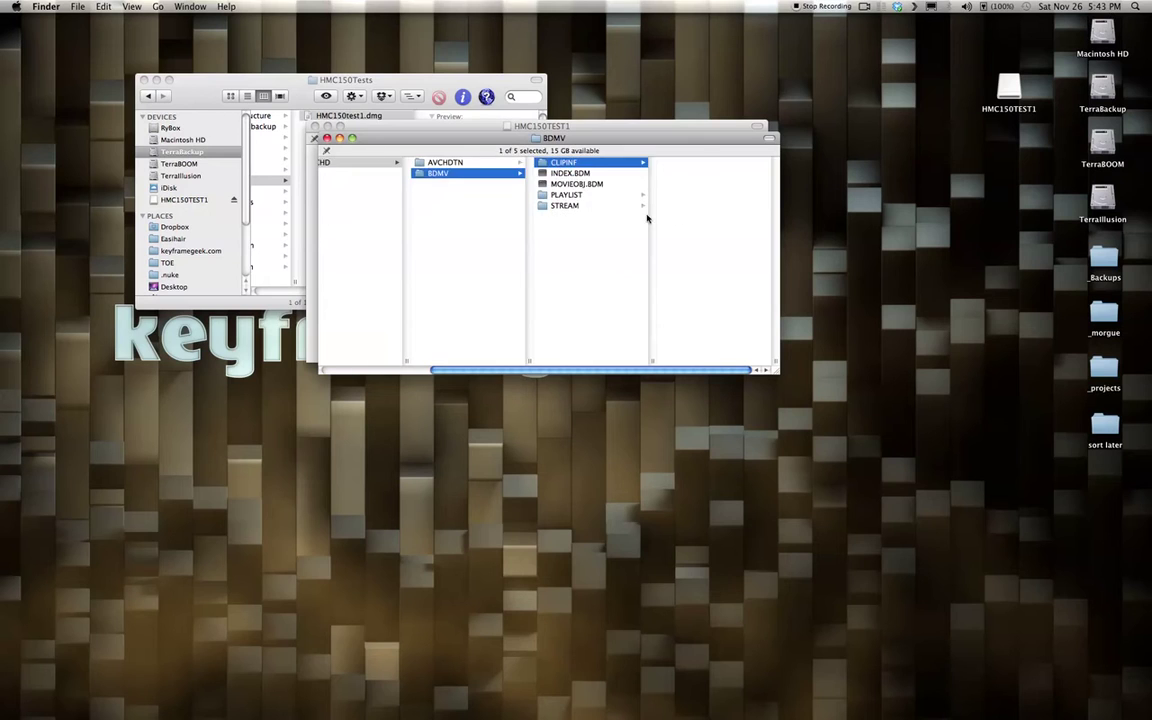
key(Down)
key(Down)
key(Down)
drag(367, 140, 453, 205)
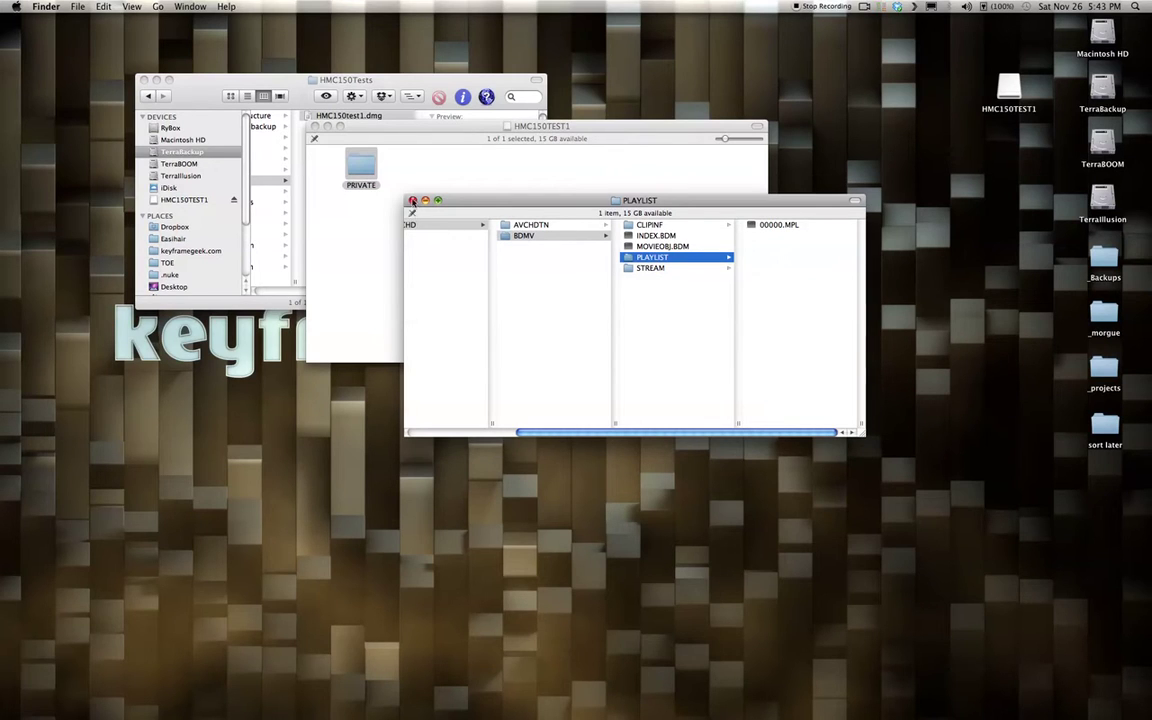
click(412, 200)
drag(380, 130, 457, 129)
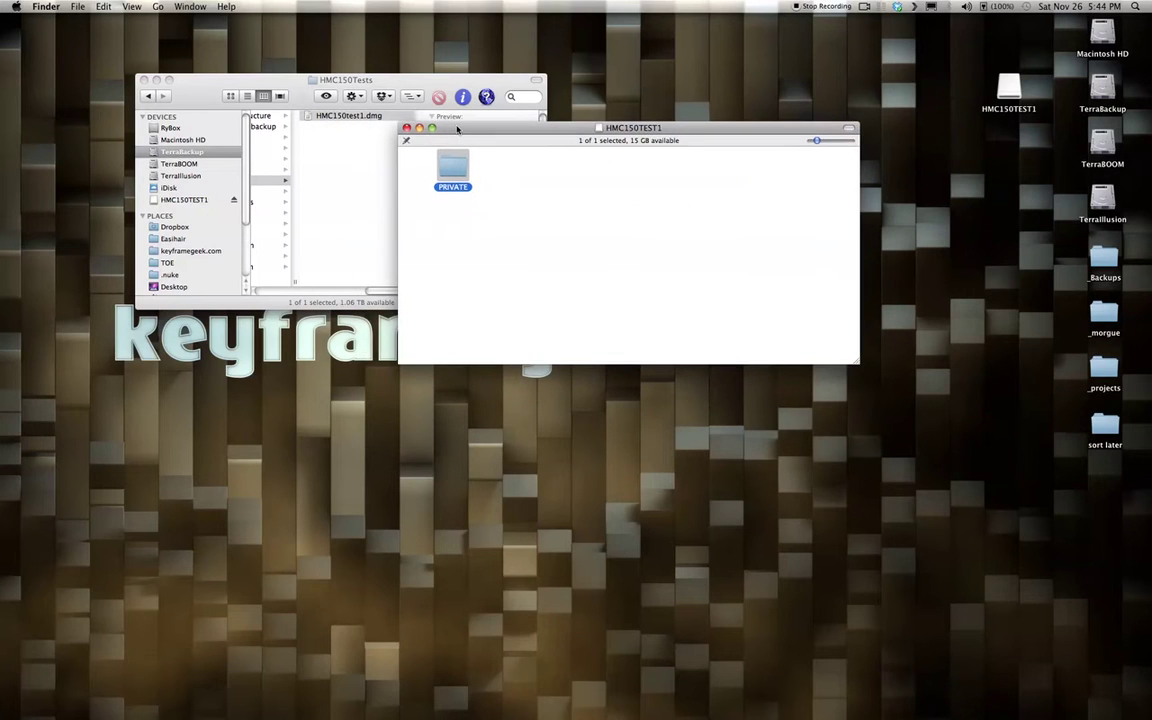
Launch Final Cut Pro and deselect Sequence 1 in the project browser.
mouse_move(6, 136)
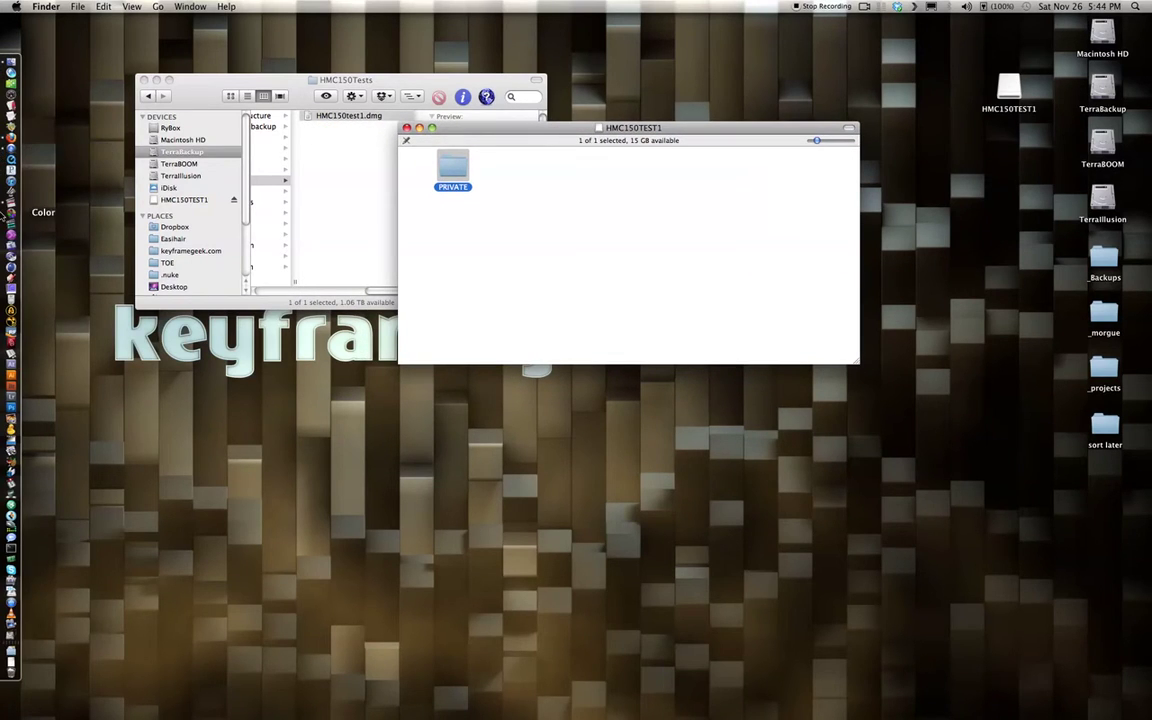
click(10, 202)
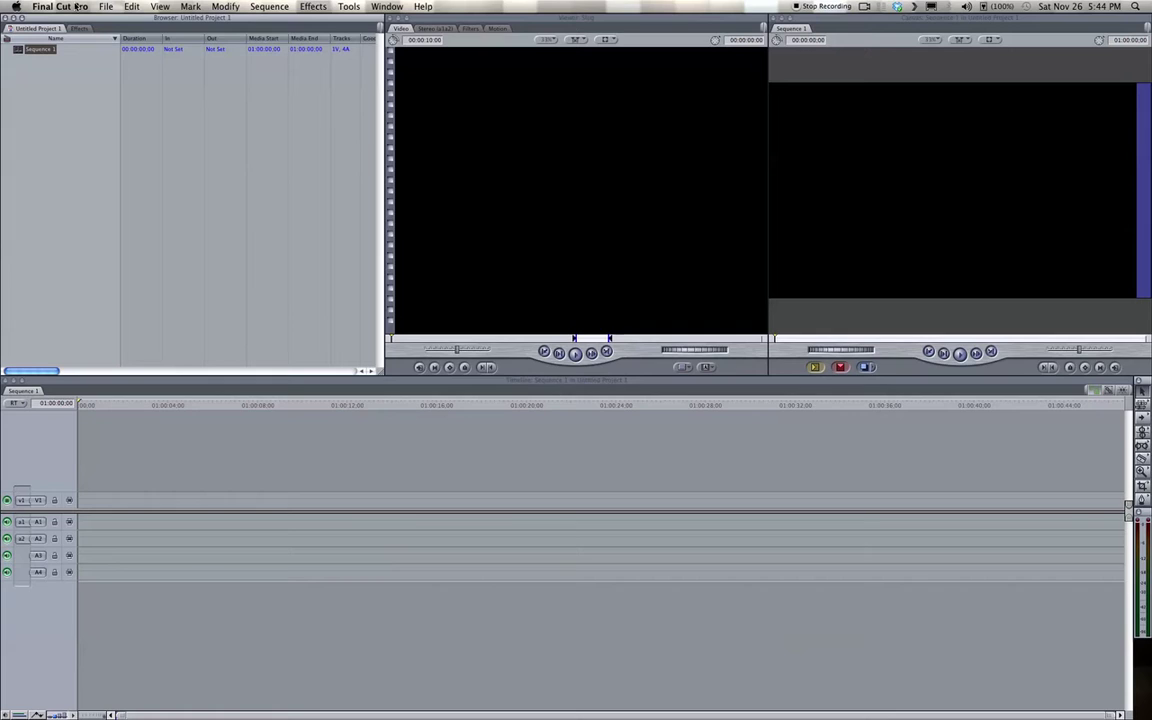
click(78, 93)
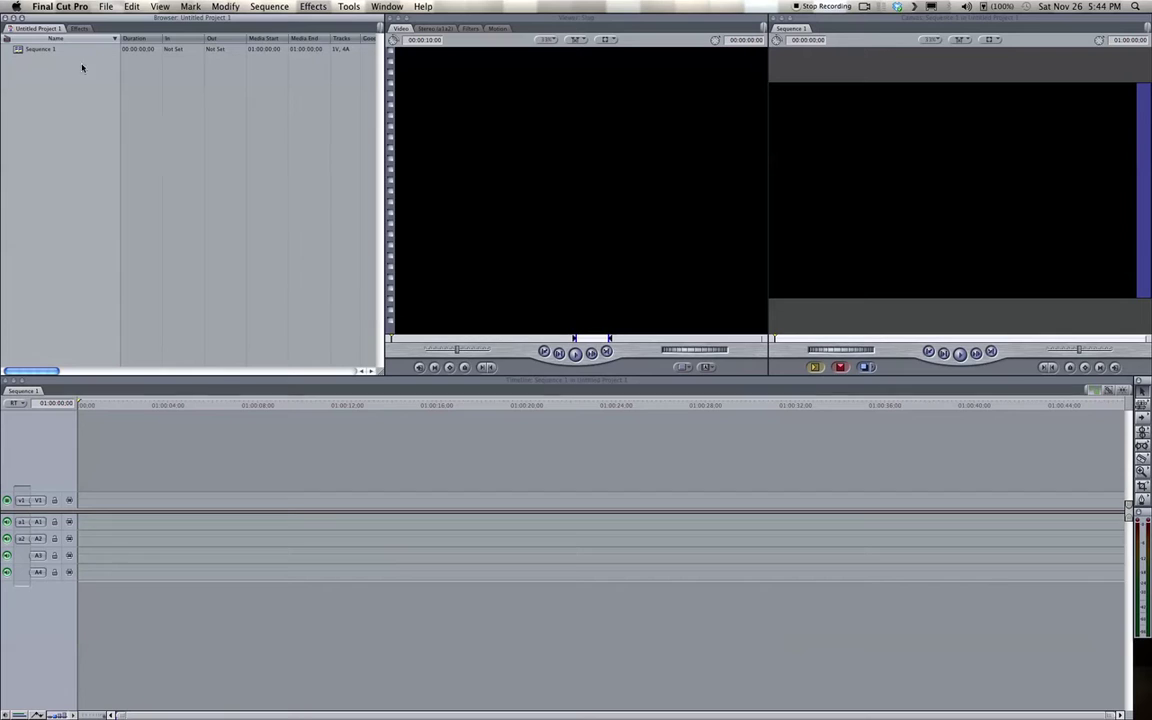
From the scratch disk settings, create a folder named HMC150 Tests inside _Projects for the first scratch disk location.
click(70, 8)
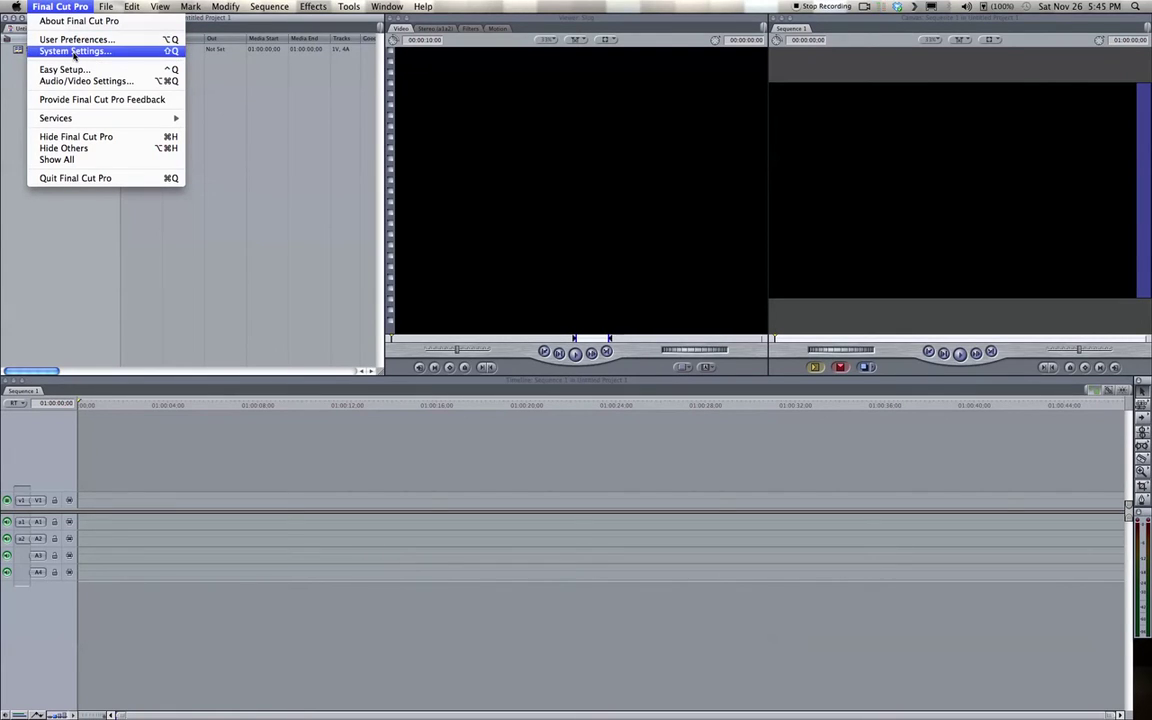
click(74, 52)
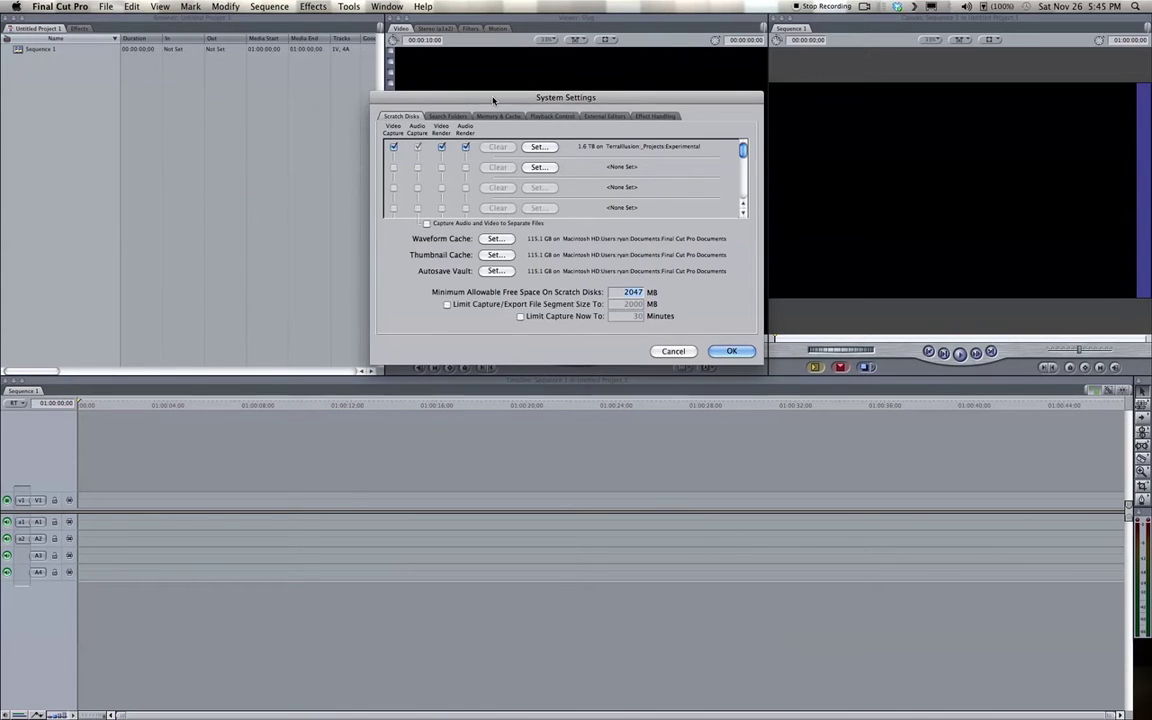
drag(493, 100, 453, 93)
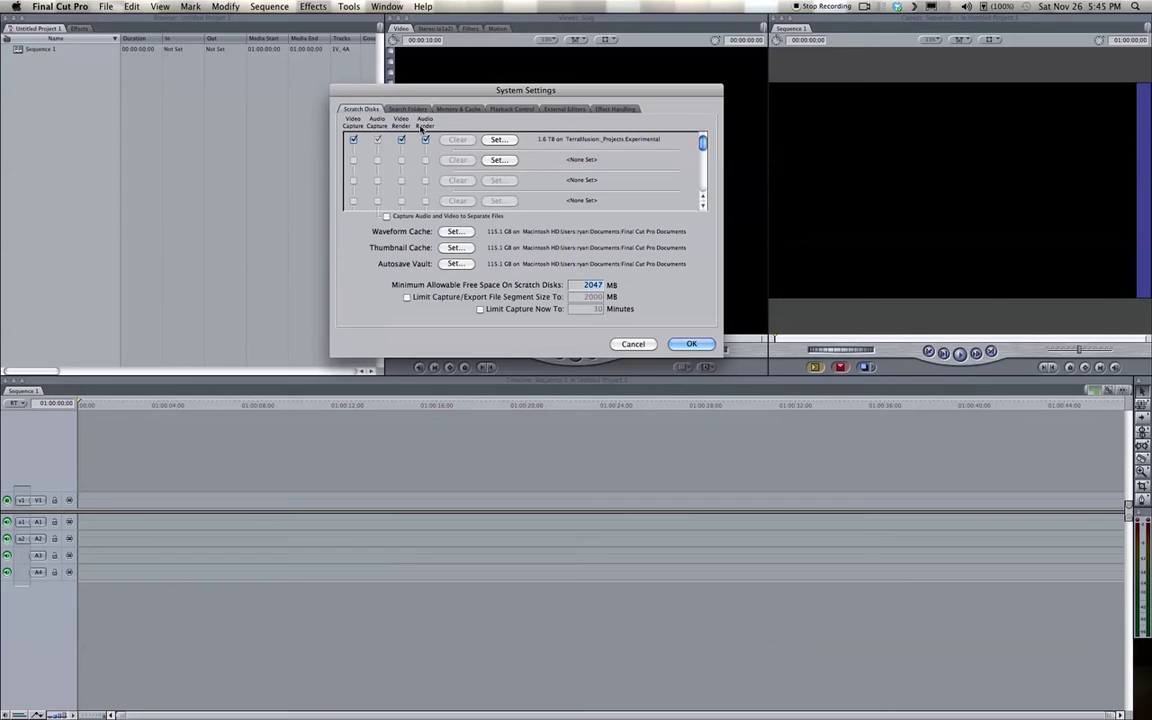
click(502, 141)
click(538, 157)
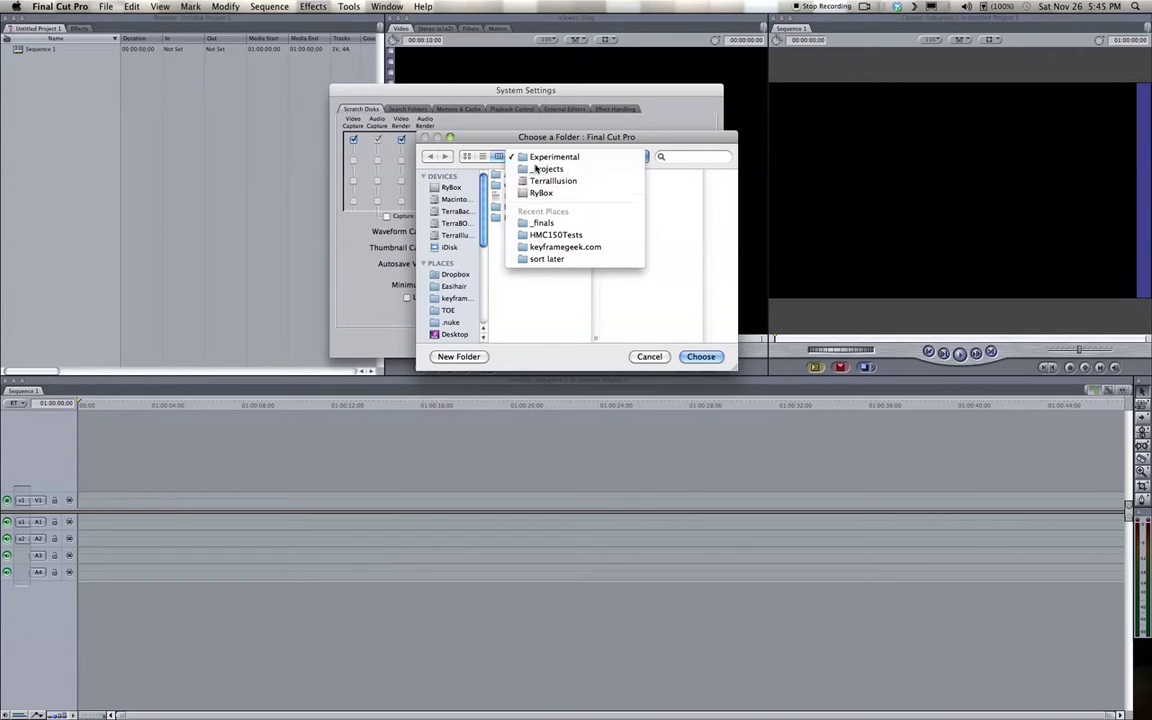
click(537, 170)
click(457, 357)
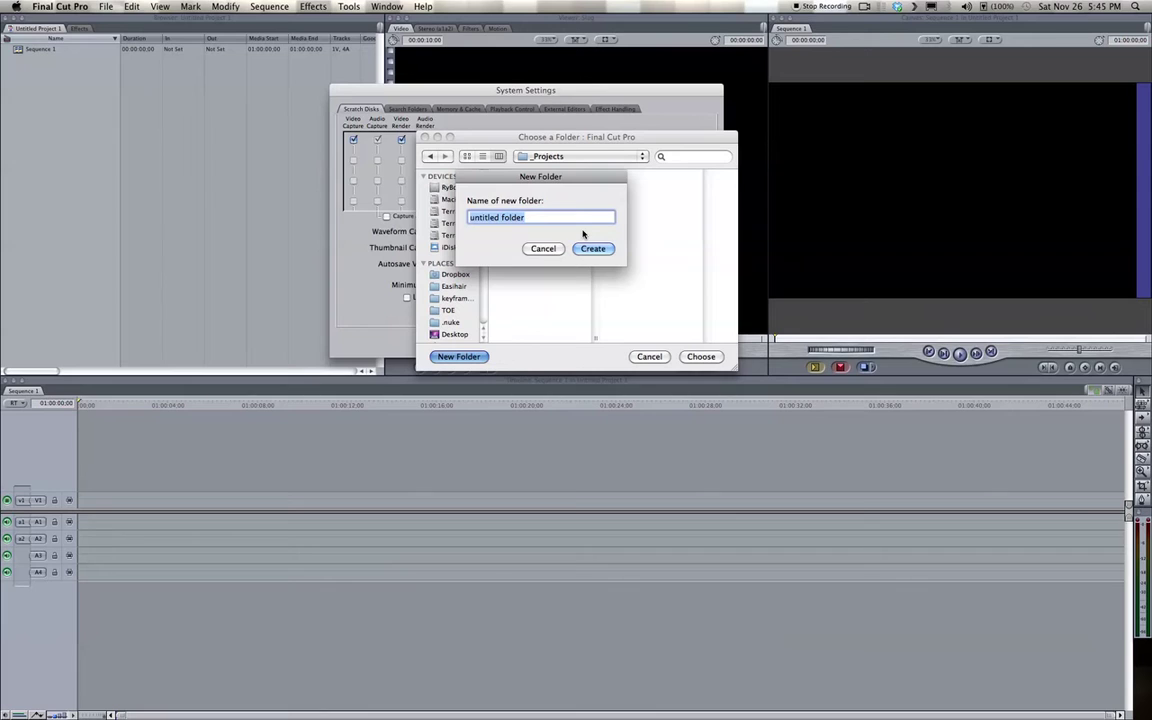
text(HMC150 Tests)
key(Return)
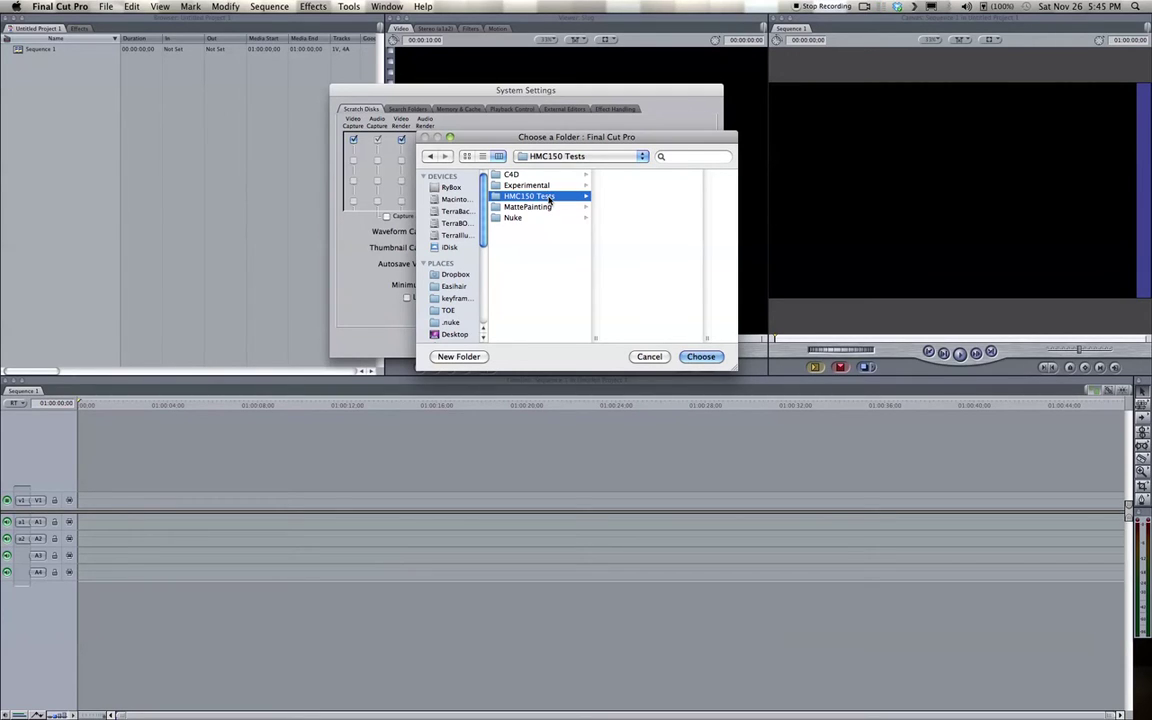
Switch to Finder, locate the HMC150 Tests folder under _Projects on TerraIllusion, and place the window below the dialogs.
key(super+Tab)
click(420, 127)
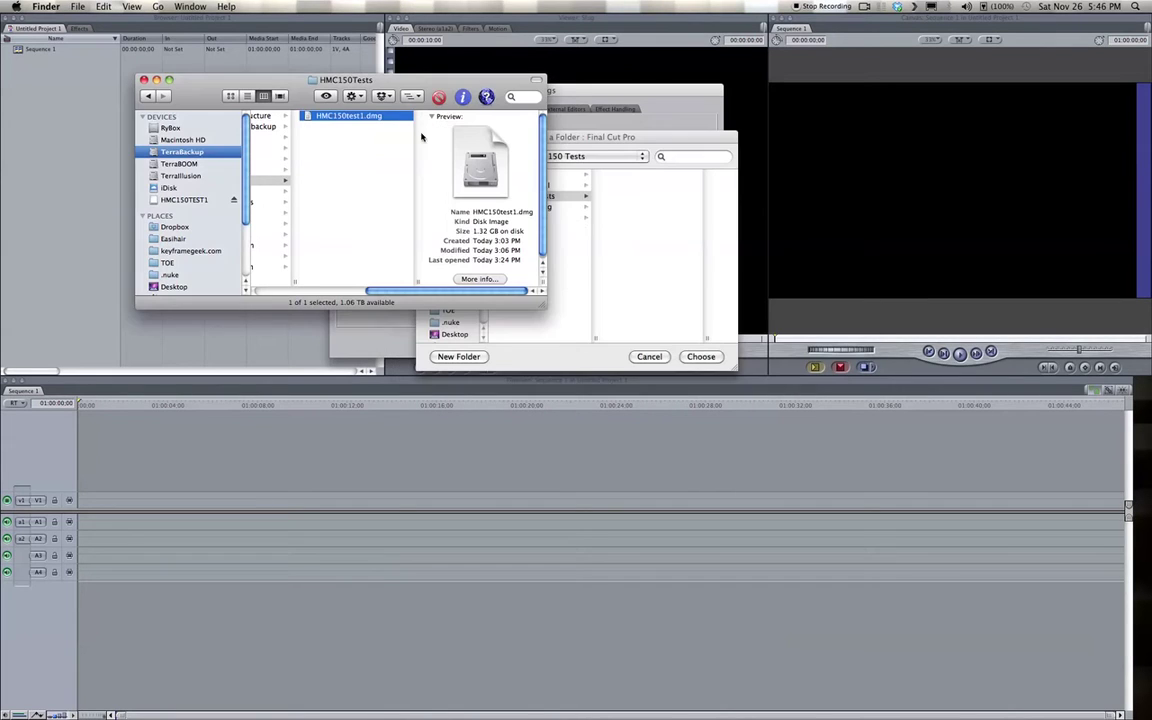
click(180, 175)
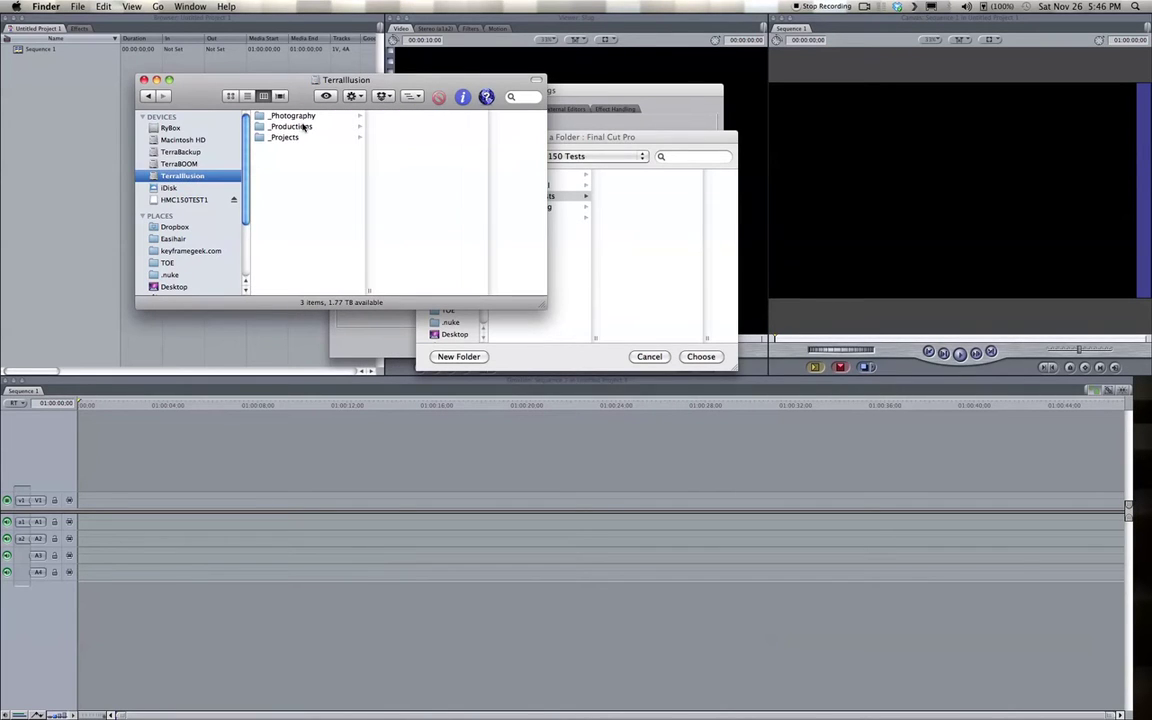
click(299, 126)
click(303, 139)
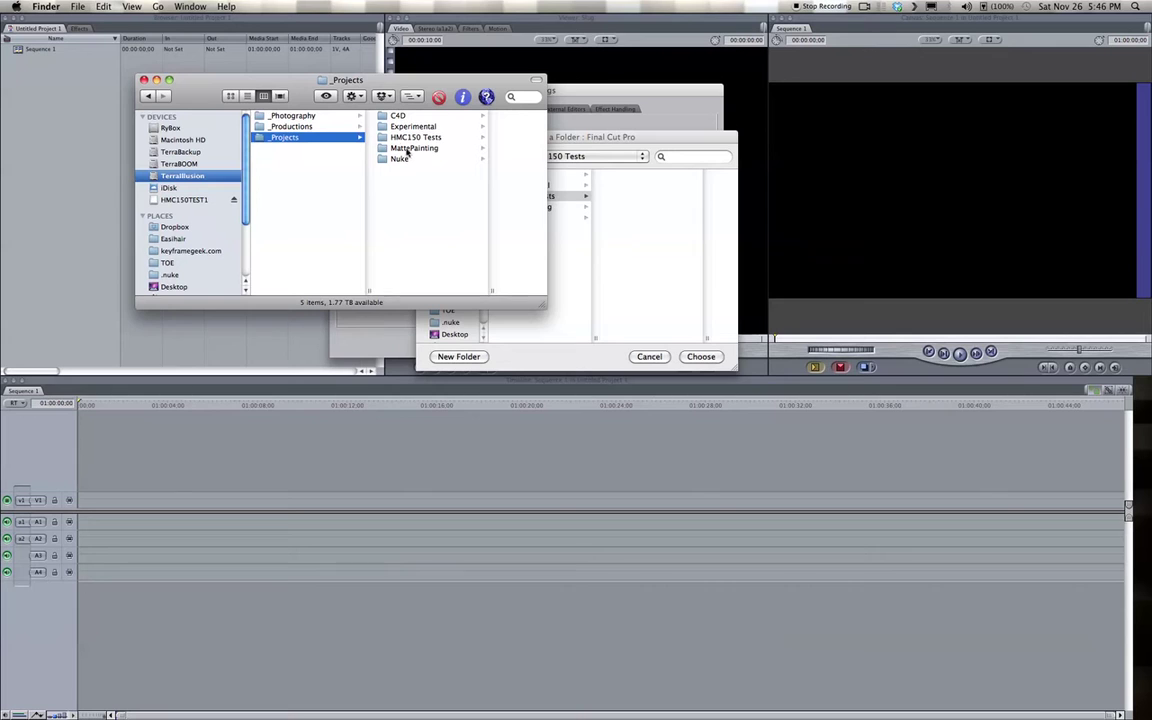
click(415, 137)
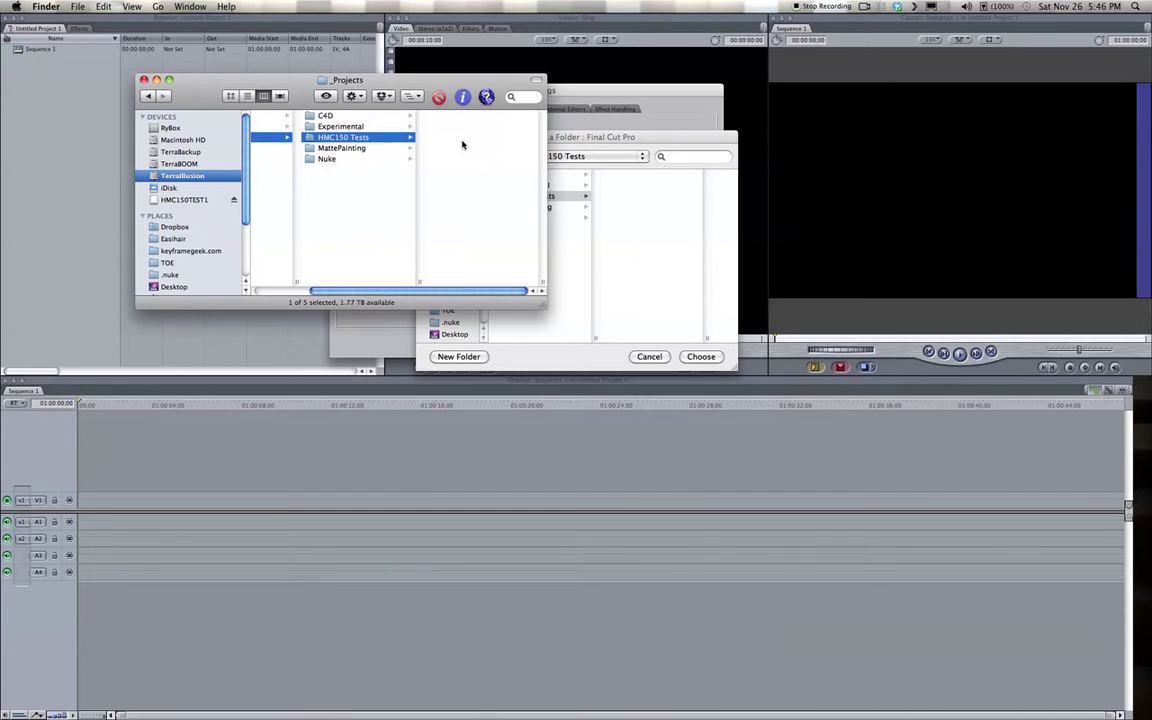
drag(424, 79, 647, 432)
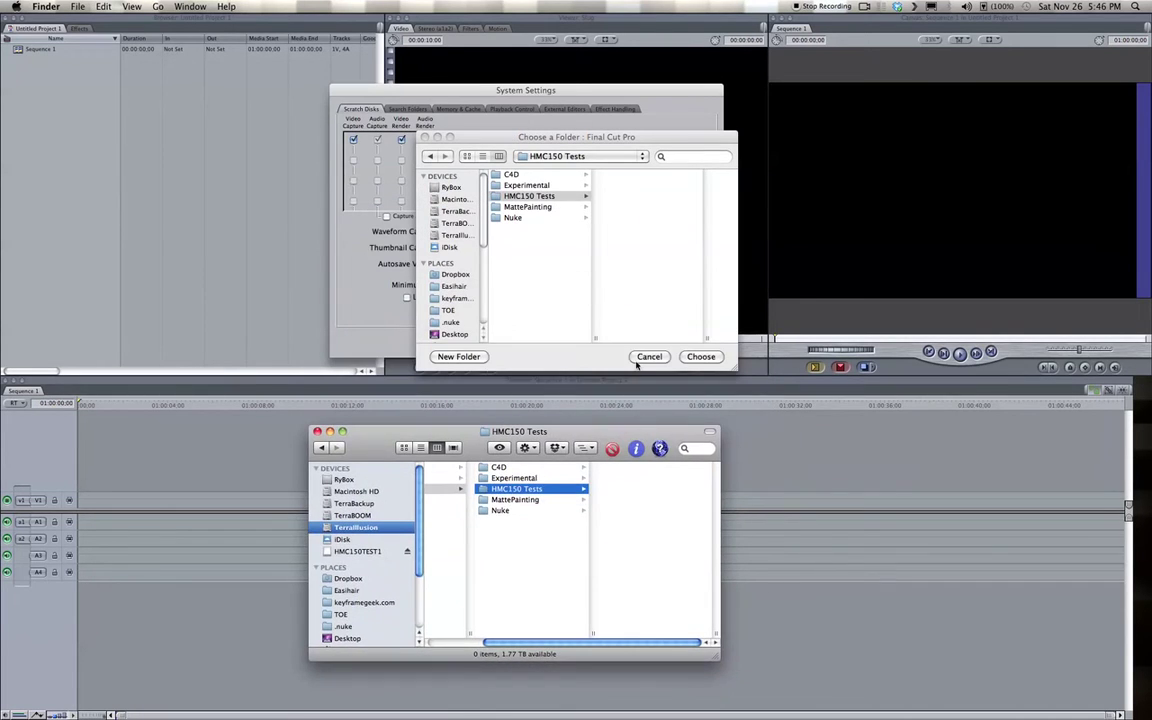
Set HMC150 Tests as the first scratch disk and check the folder's contents in Finder.
click(700, 356)
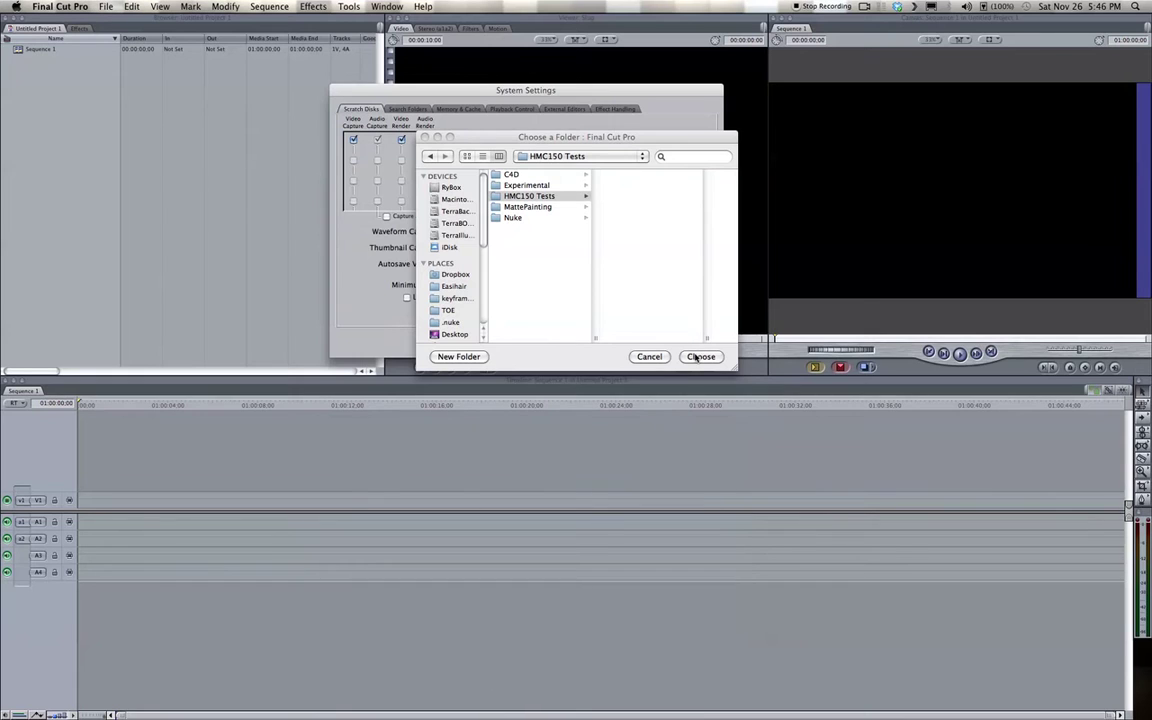
click(700, 356)
key(super+Tab)
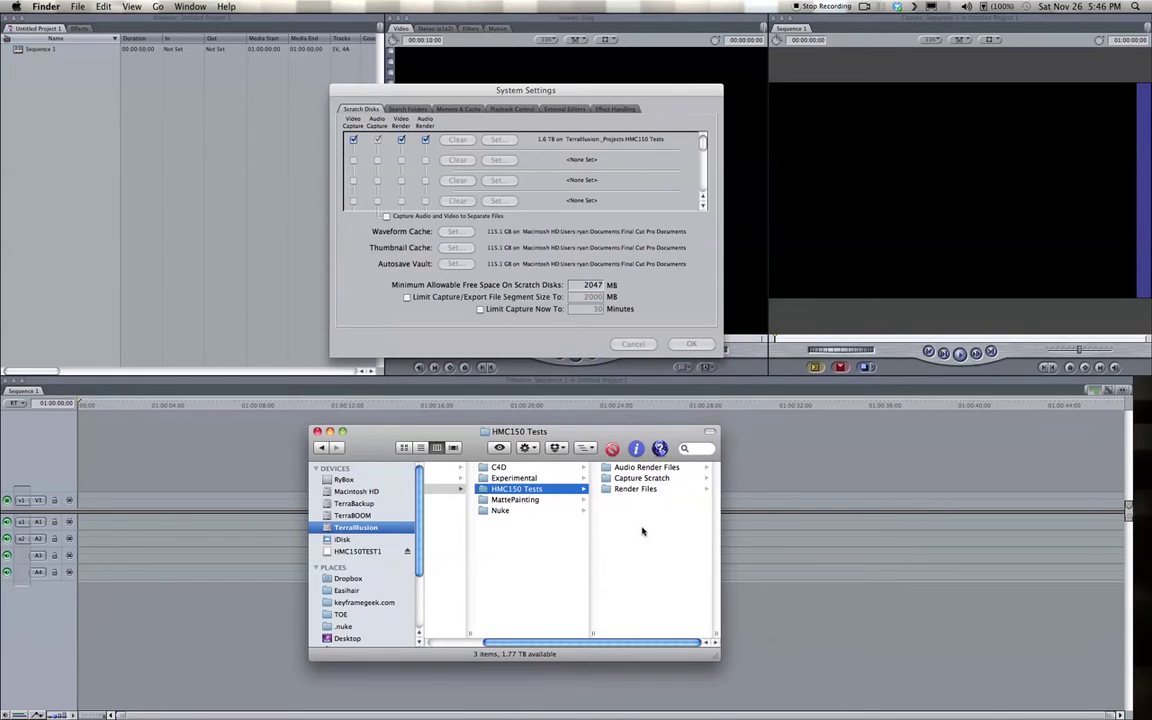
drag(640, 530, 626, 424)
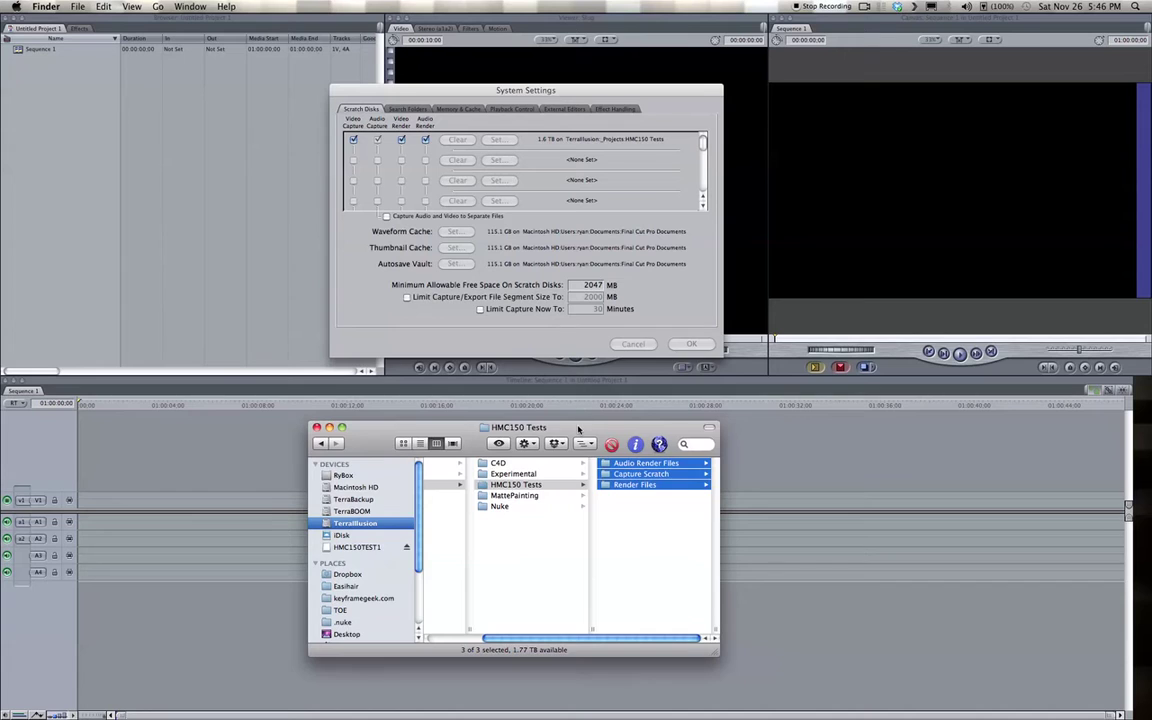
click(470, 87)
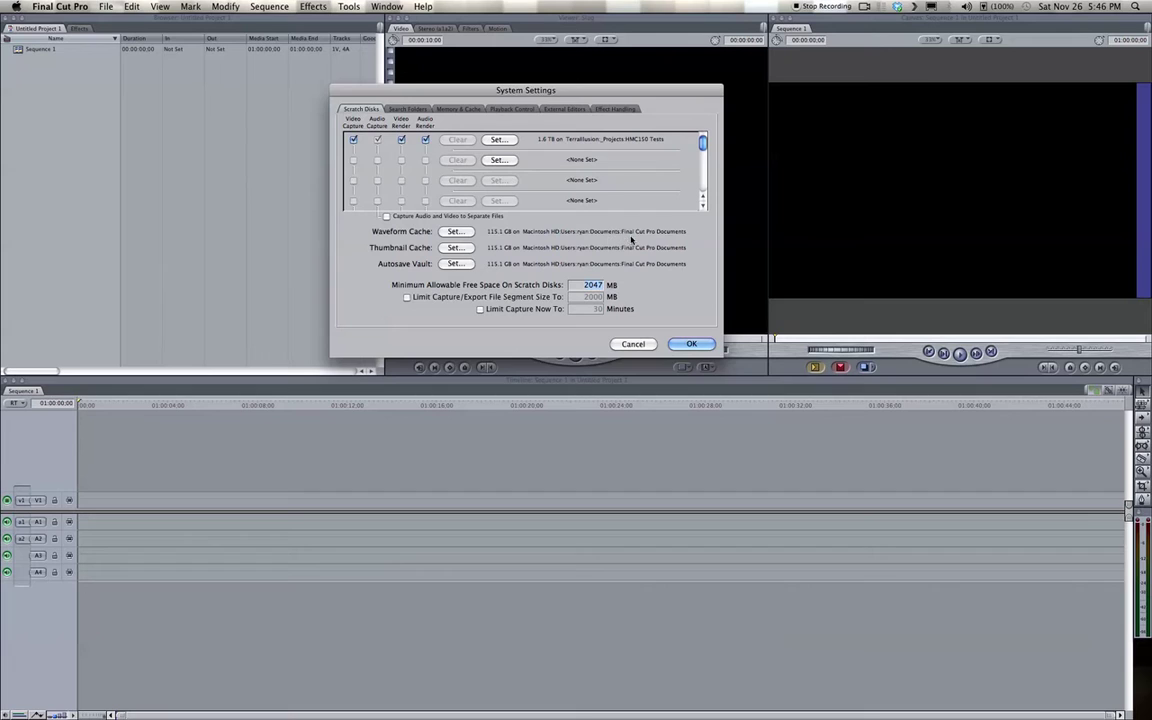
Set the Waveform Cache location to Final Cut Pro Documents in the home Documents folder and apply the system settings.
click(455, 231)
scroll(440, 330, down, 3)
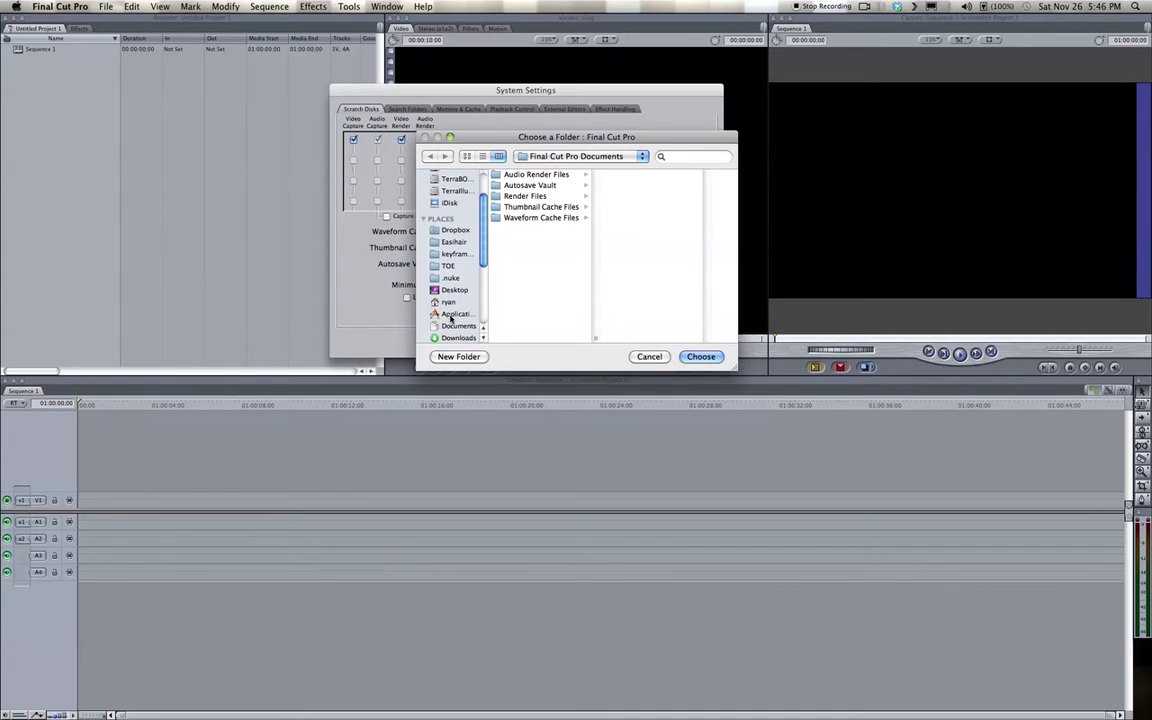
click(448, 302)
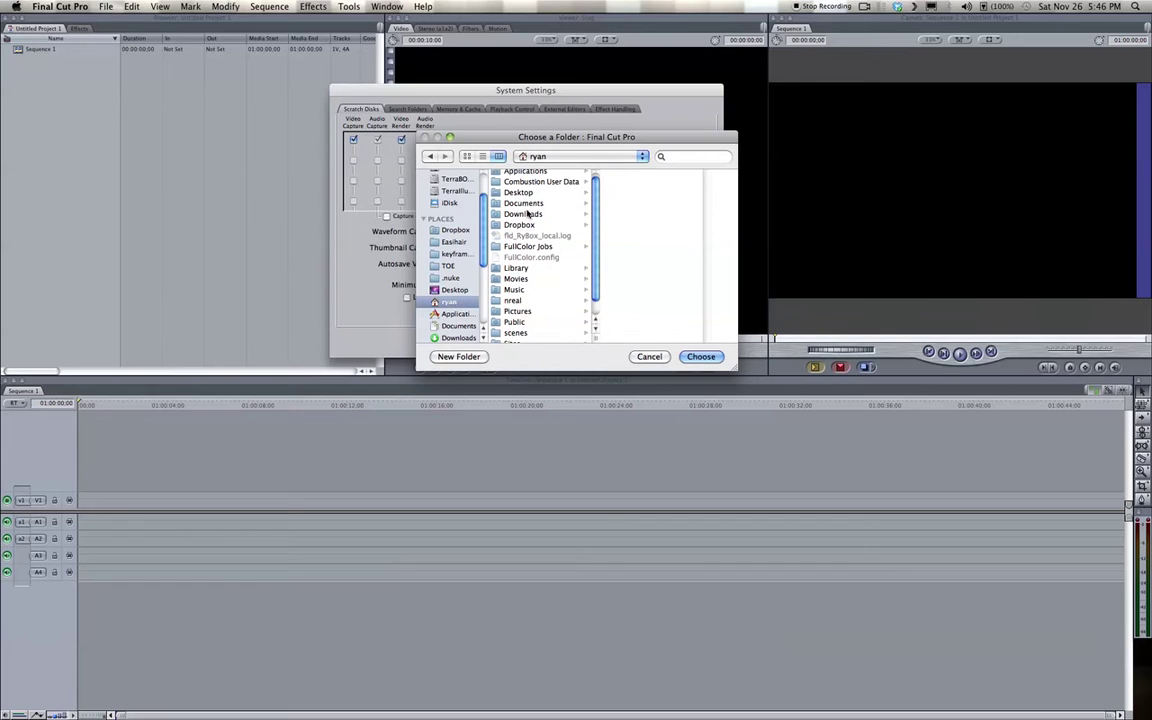
click(524, 200)
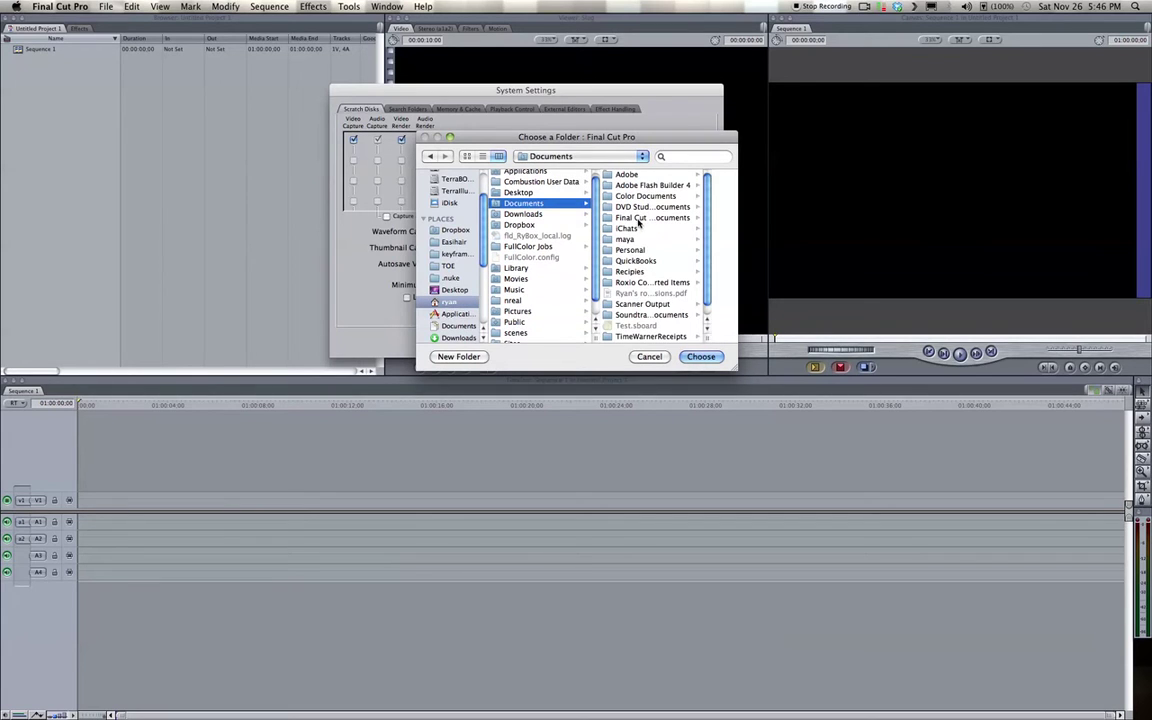
click(638, 217)
click(701, 357)
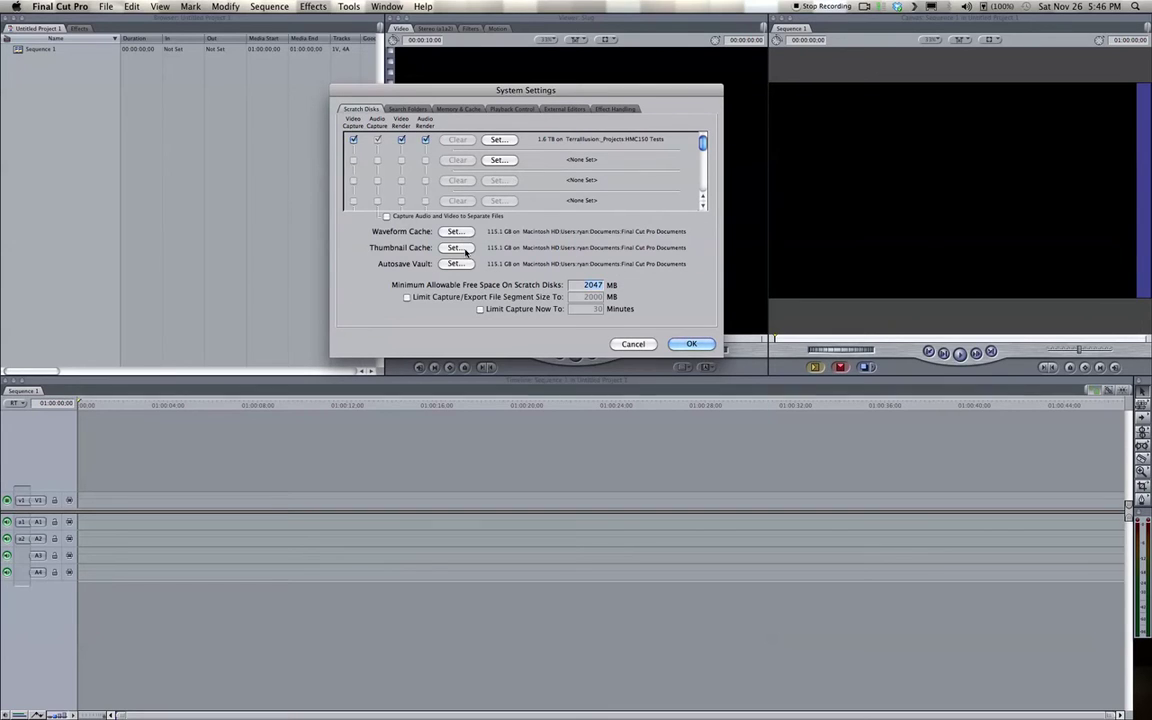
click(689, 343)
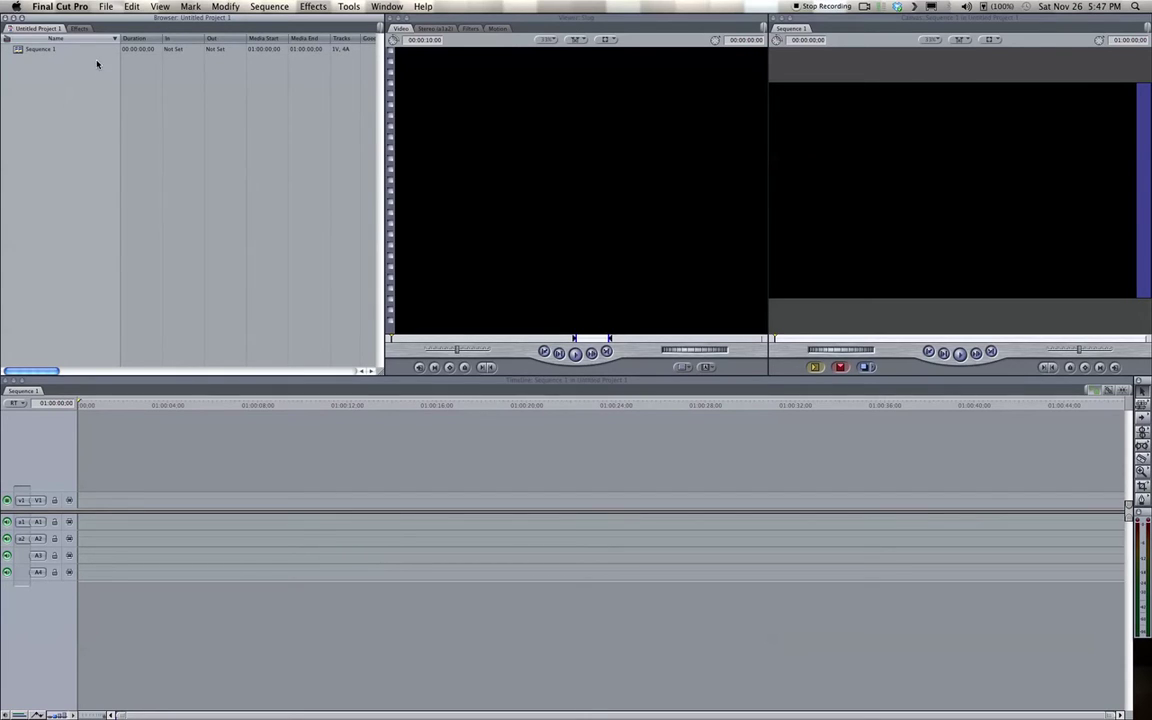
Start saving the project under a new name and choose the HMC150 Tests folder inside _Projects on TerraIllusion.
click(98, 8)
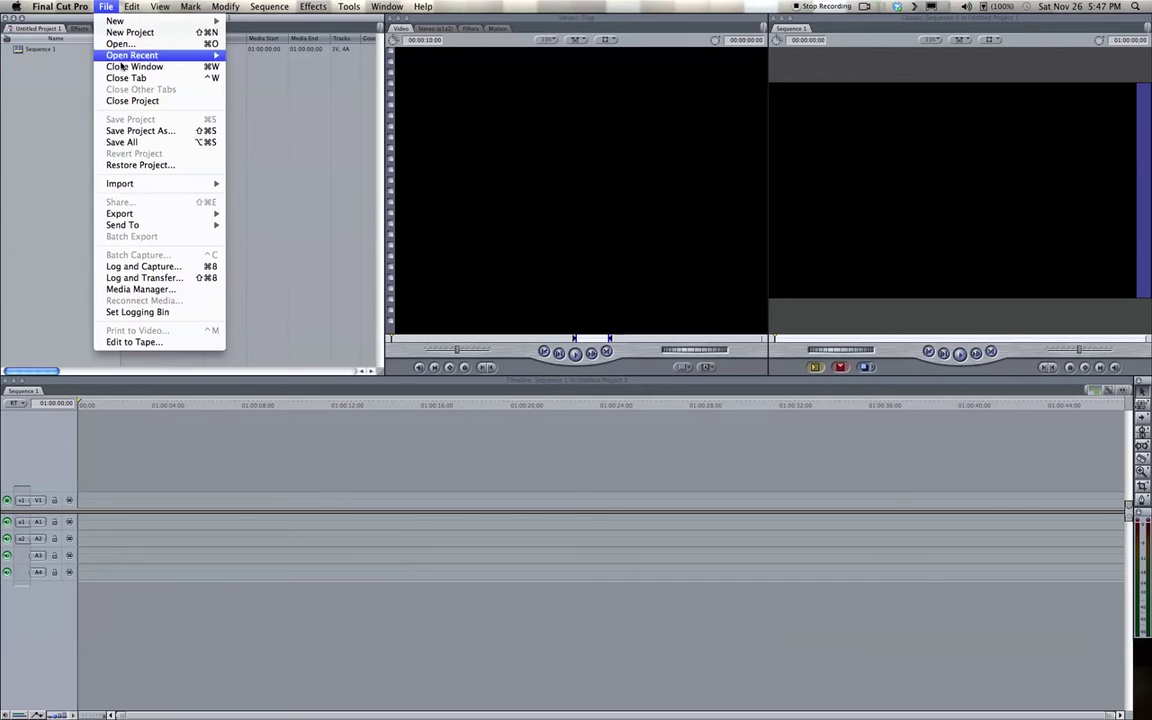
click(135, 130)
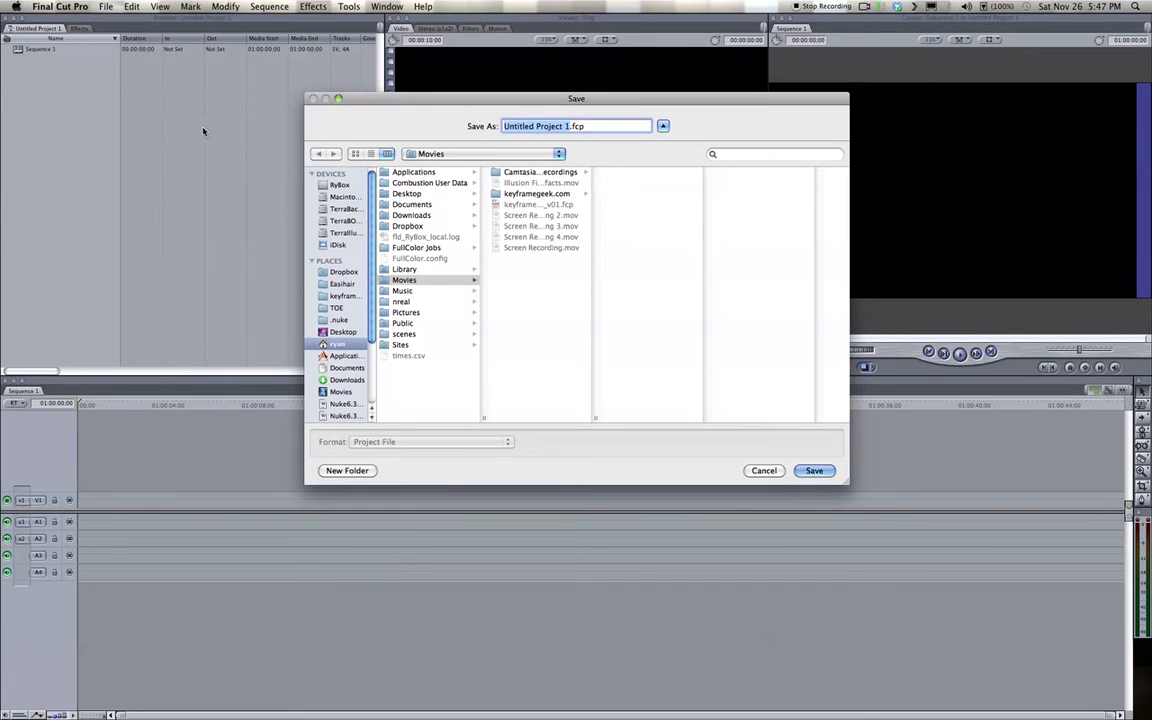
drag(414, 101, 403, 88)
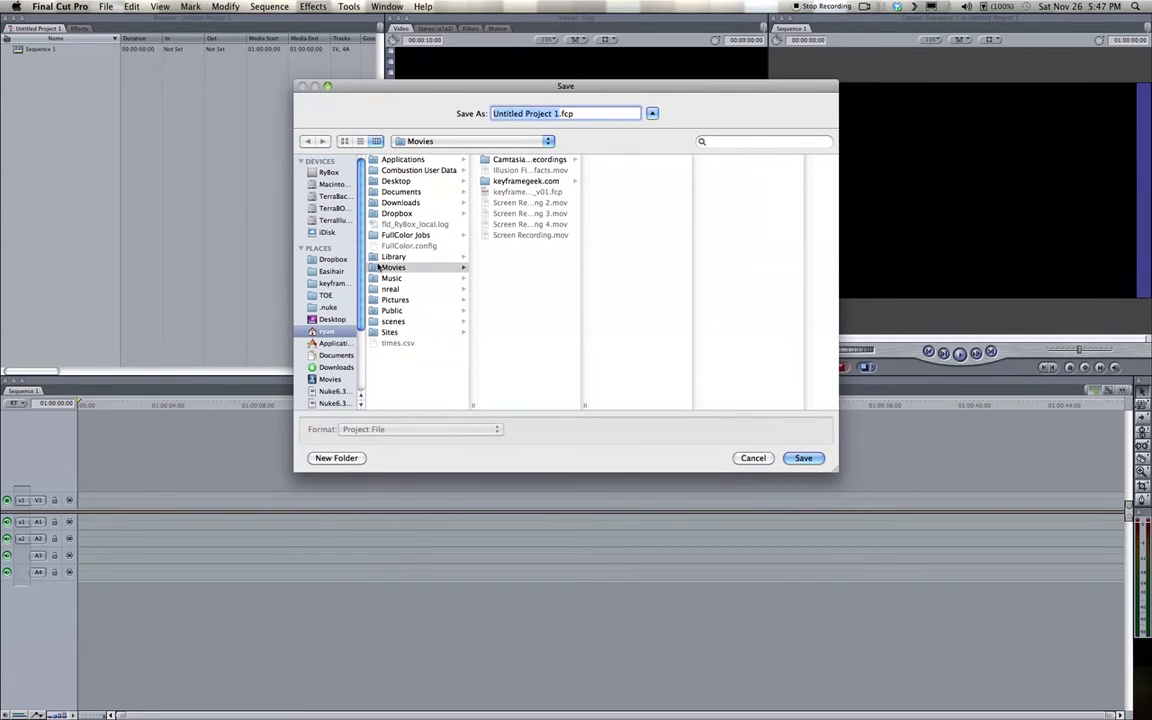
click(390, 279)
click(334, 244)
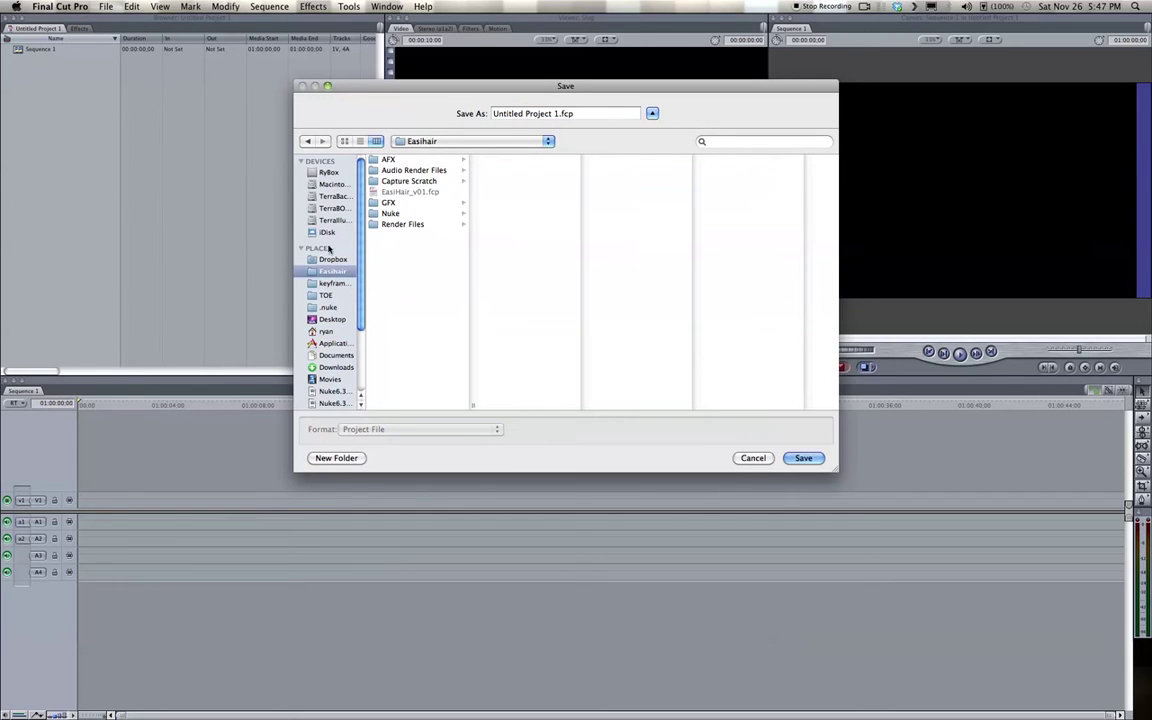
click(341, 219)
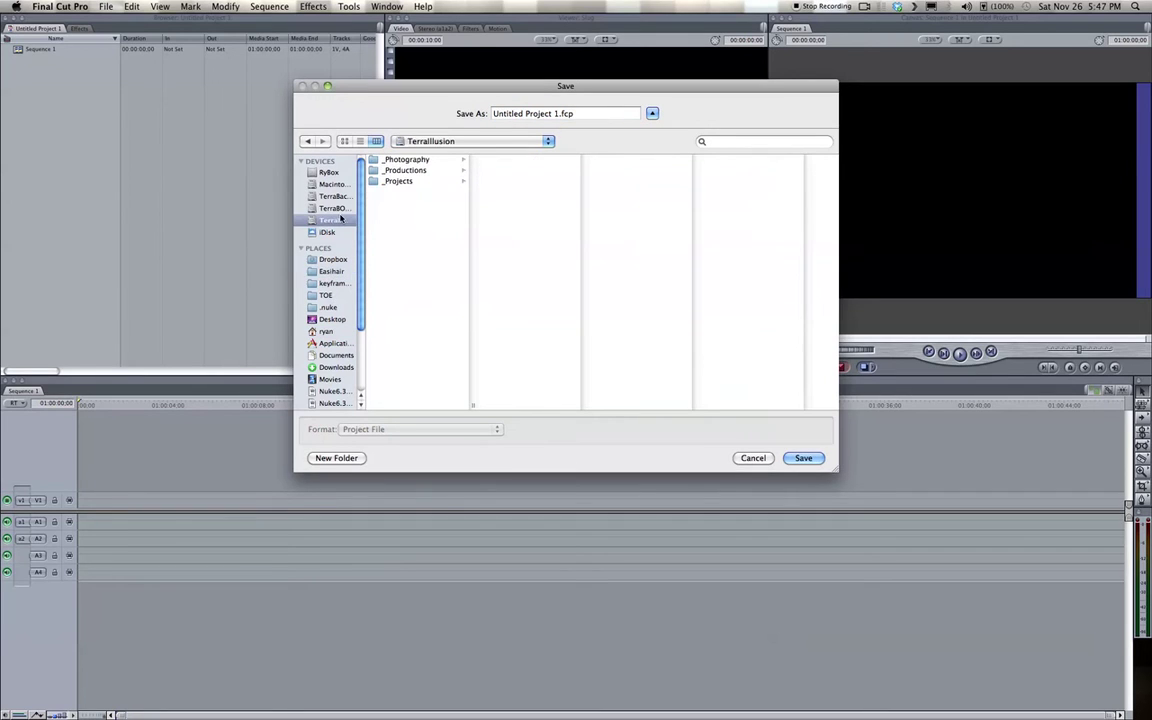
click(419, 181)
click(532, 181)
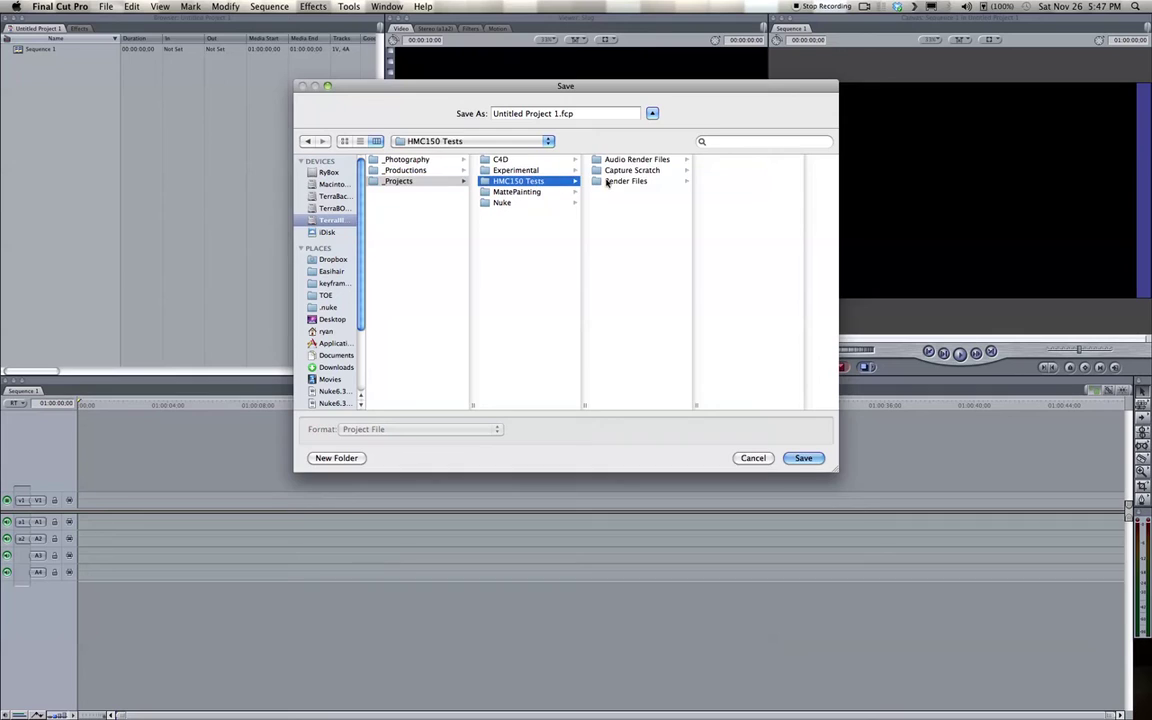
Name the project file HMC150Tests_v01 and save it.
click(557, 113)
text(HMC)
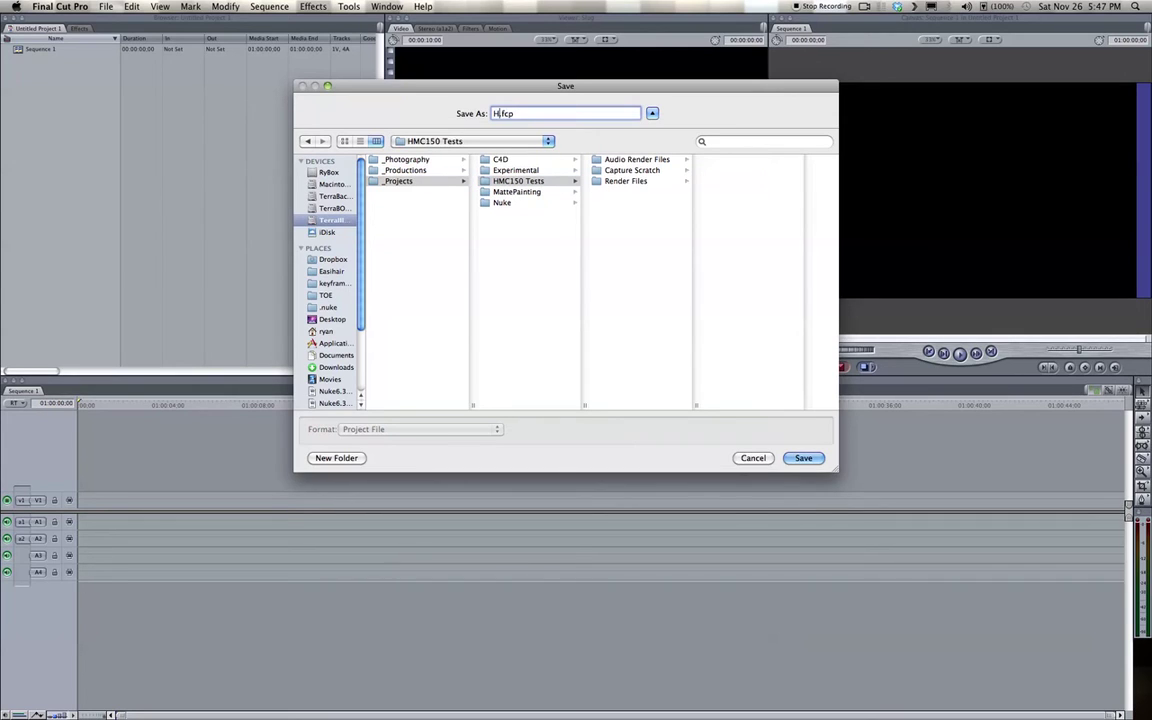
text(150Tests_v01)
key(Left)
key(Left)
key(Left)
click(804, 458)
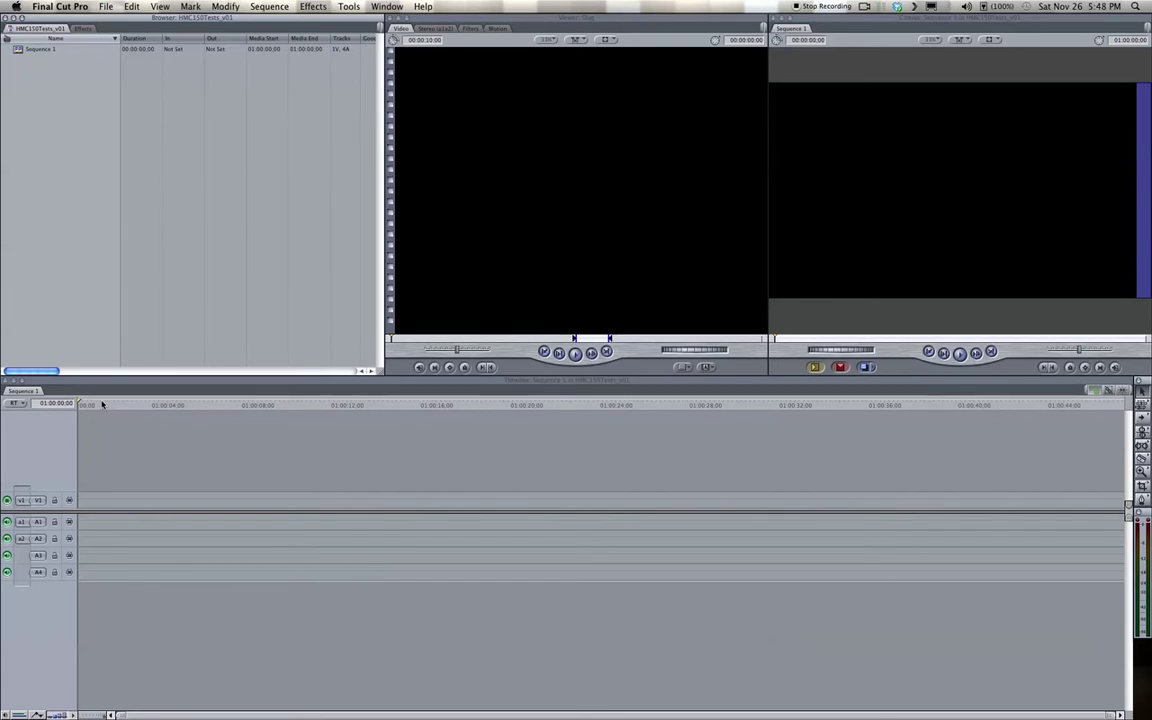
click(251, 405)
drag(226, 405, 71, 408)
click(76, 101)
Open the Log and Transfer window, eject the HMC150TEST1 volume from it, and reposition the window.
click(105, 7)
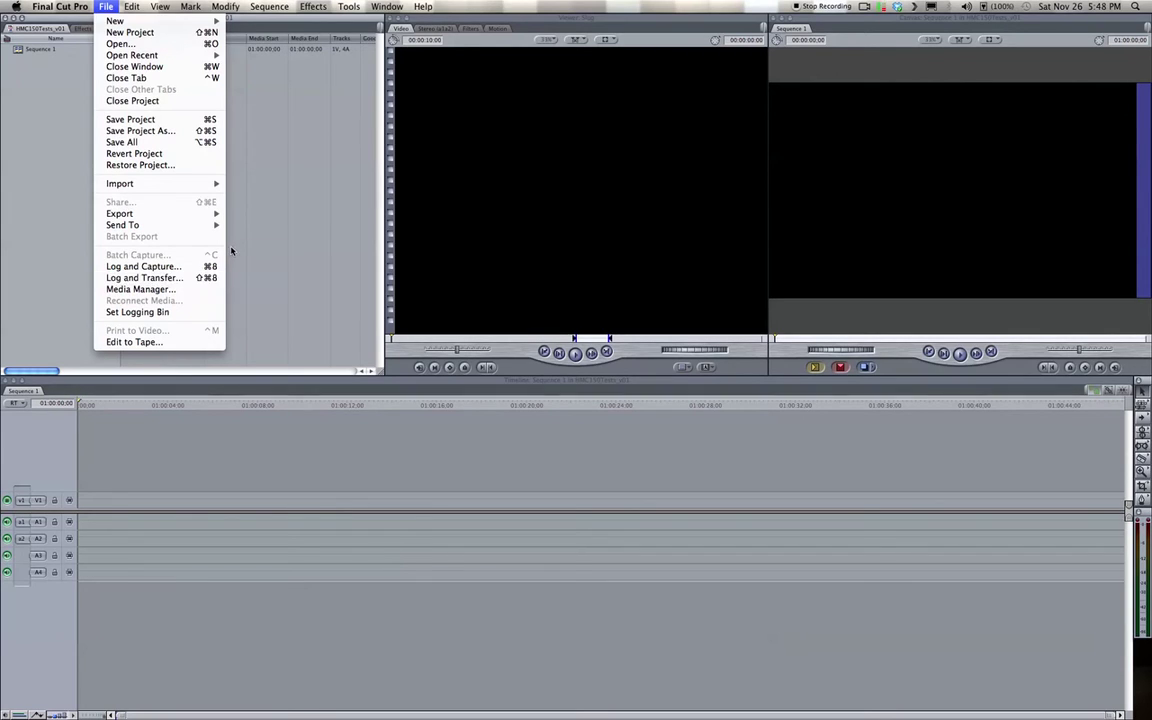
click(215, 278)
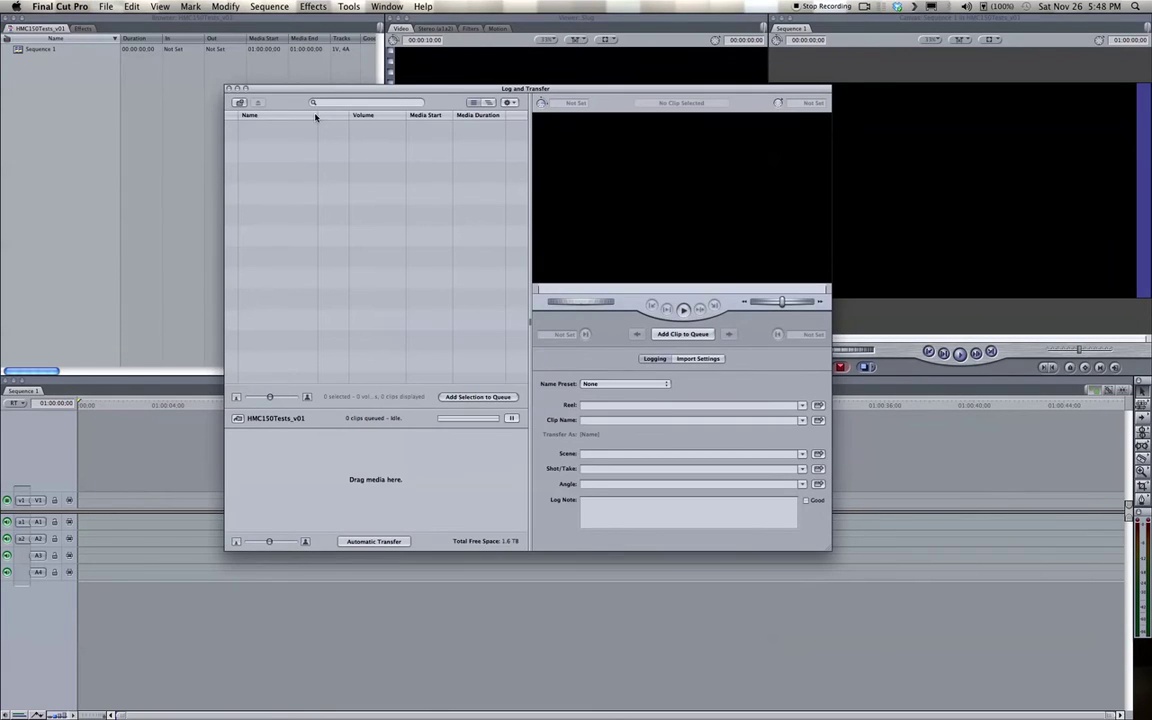
drag(340, 89, 292, 97)
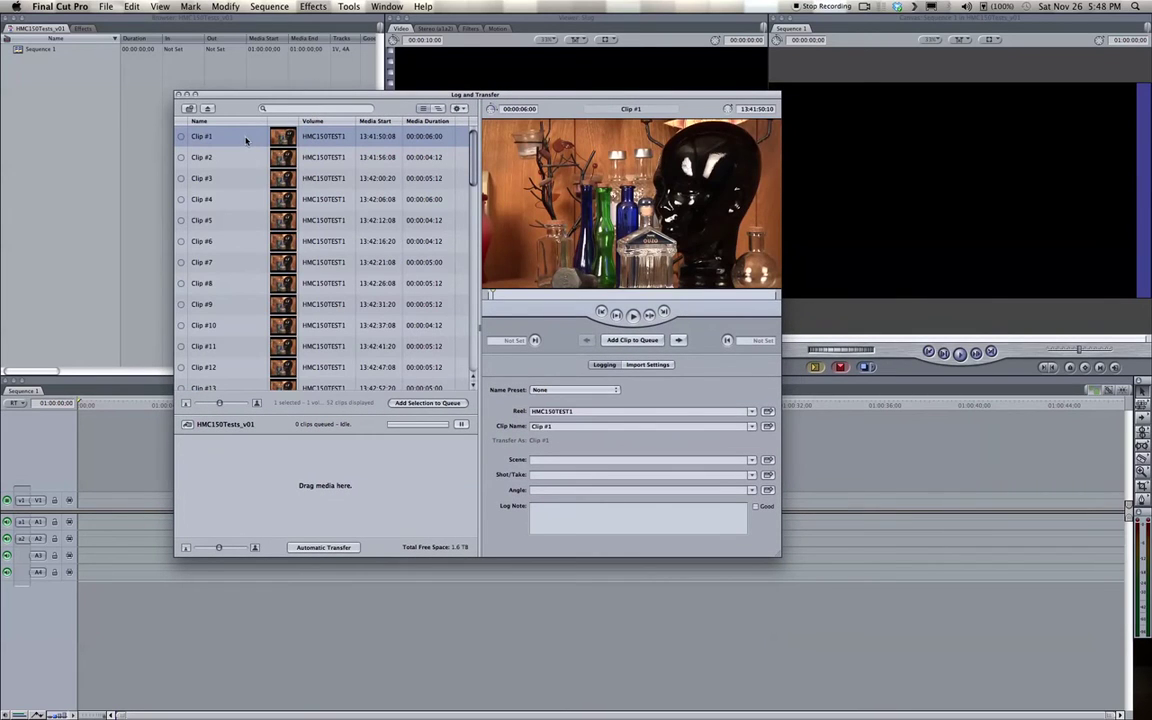
click(189, 108)
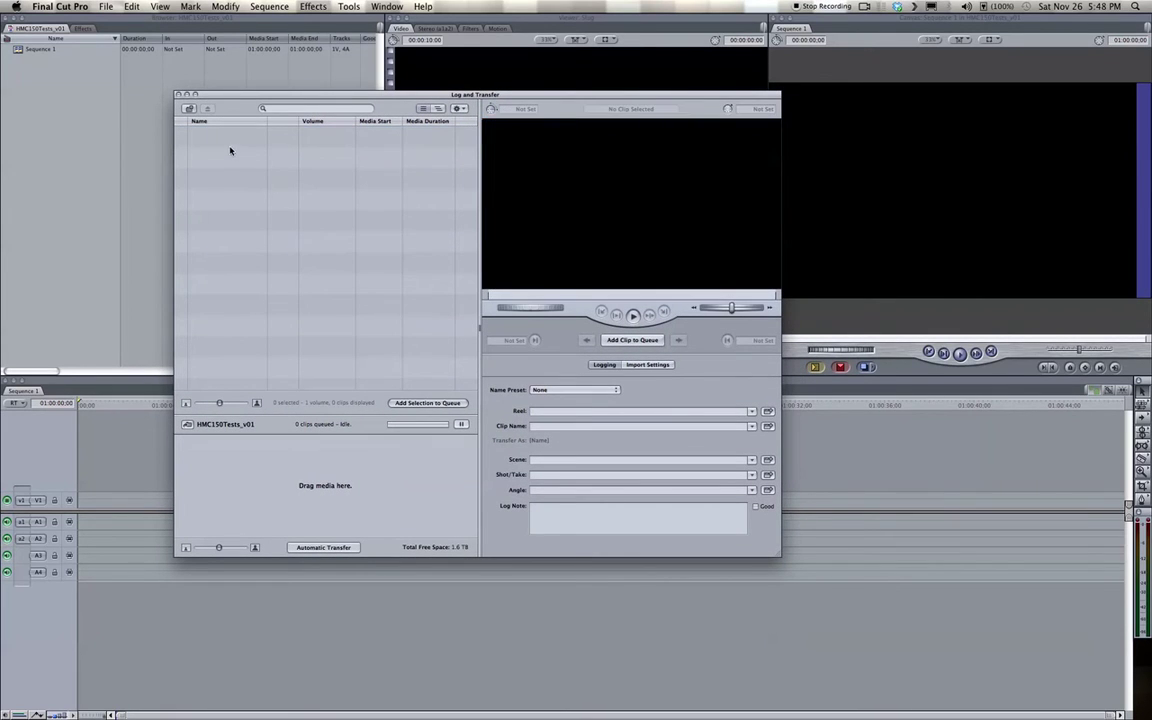
drag(224, 101, 285, 97)
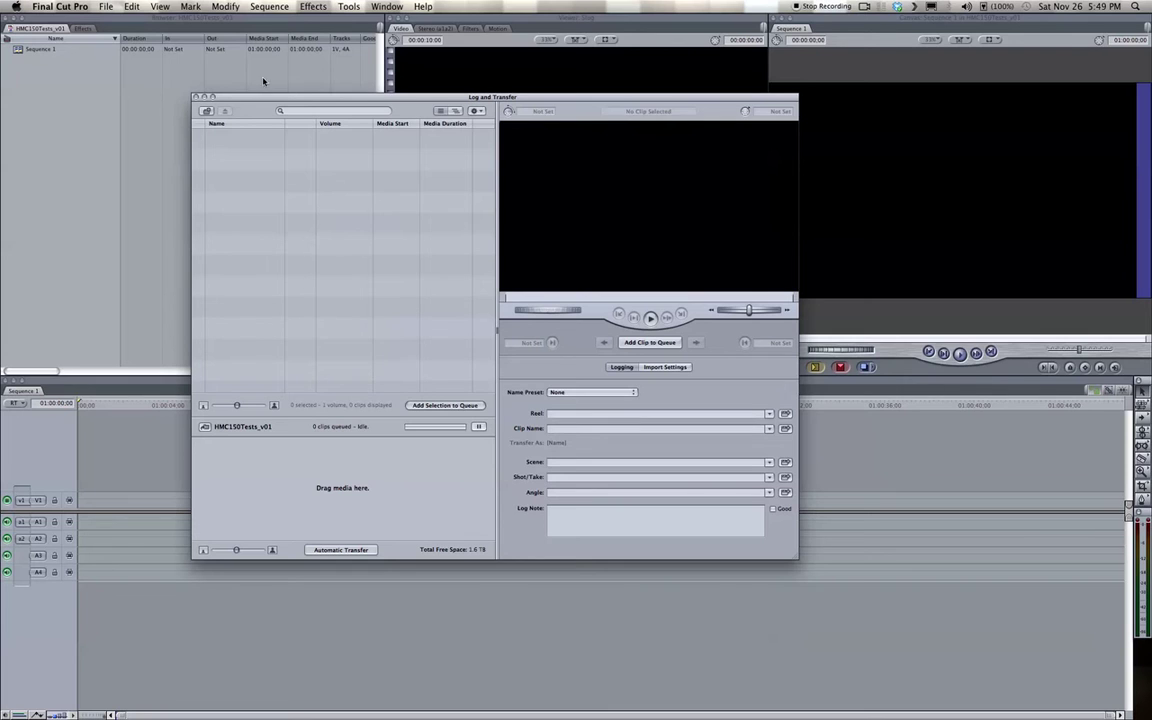
drag(259, 101, 273, 99)
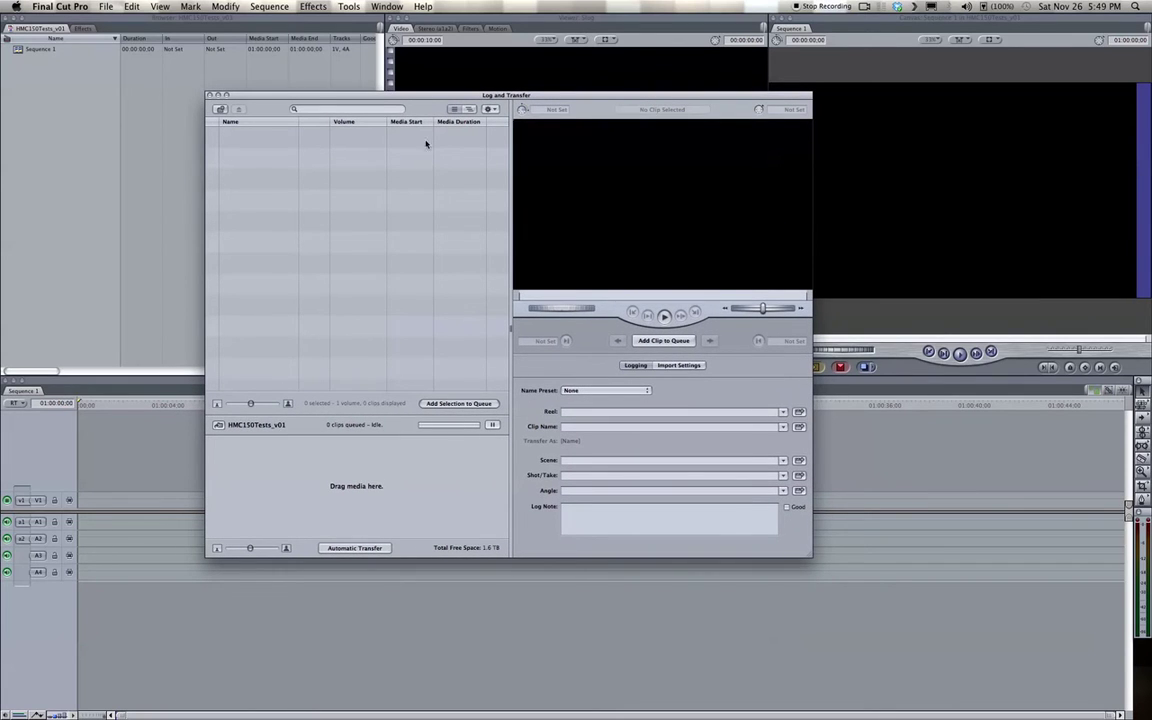
Switch to Finder, move the HMC150 Tests window up over Log and Transfer, and clear the selection of its subfolders.
key(super+Tab)
click(481, 338)
key(super+Tab)
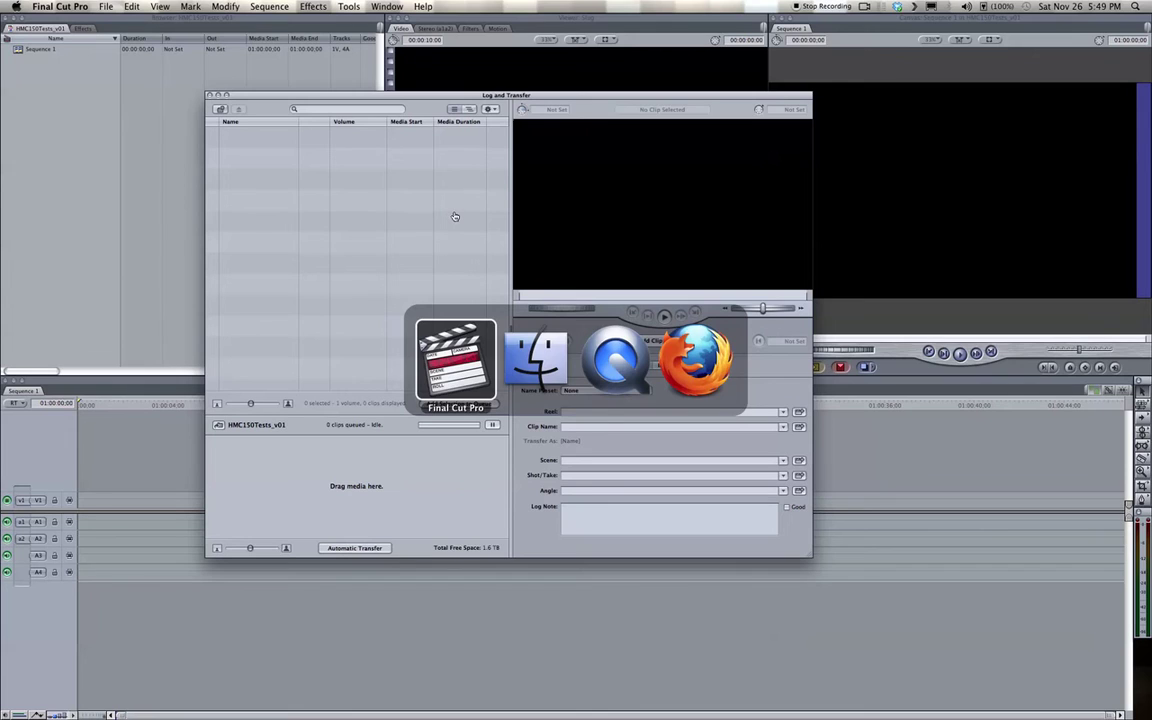
key(super+Tab)
key(super+Tab)
key(super+Tab)
key(super+Tab)
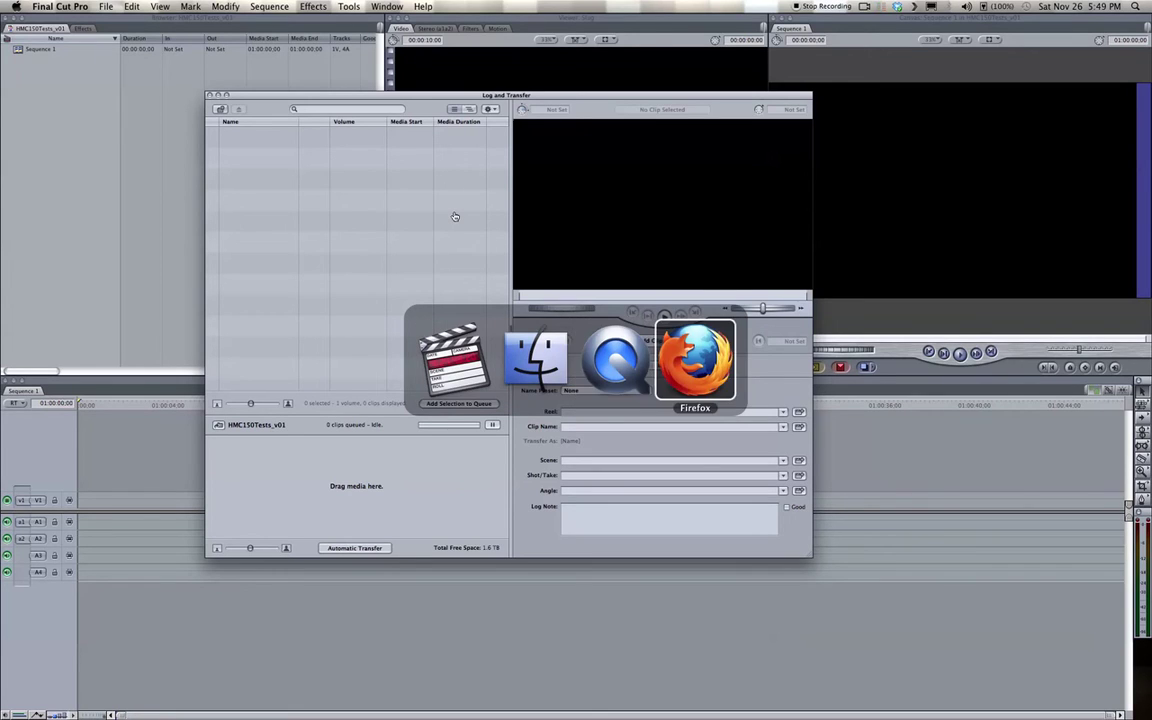
key(super+Tab)
key(super+Tab)
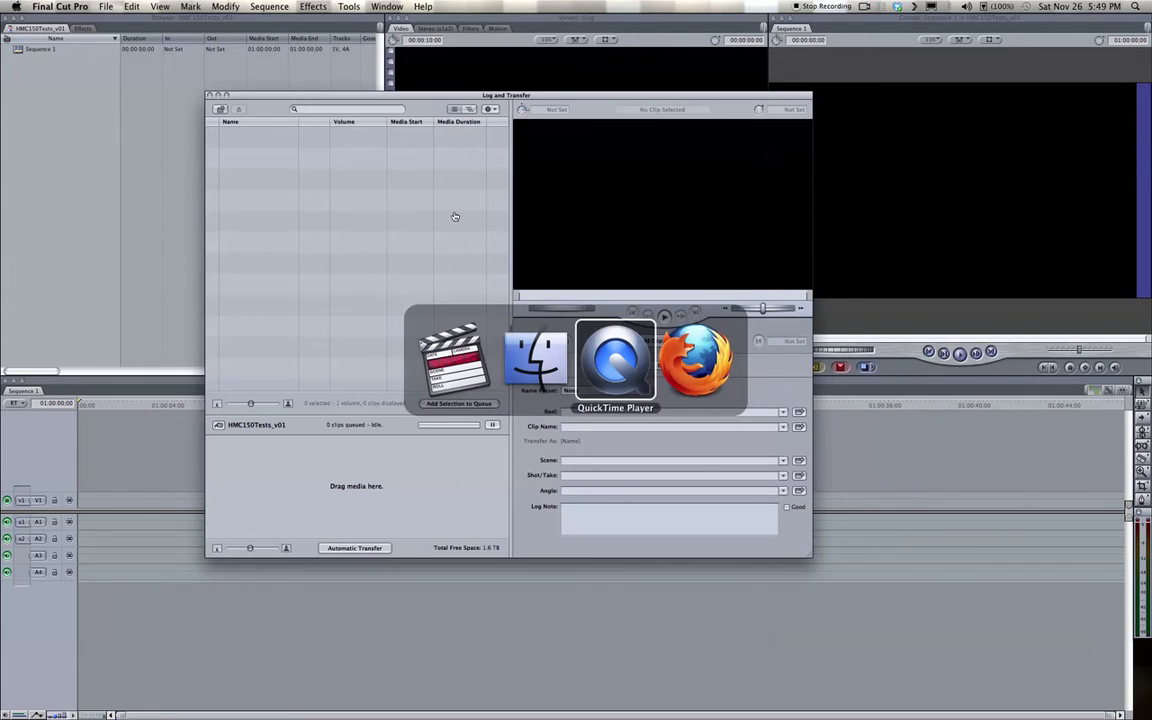
key(super+Tab)
key(super+Tab)
key(super+Tab)
key(super+Tab)
key(super+Tab)
key(super+Tab)
key(super+Tab)
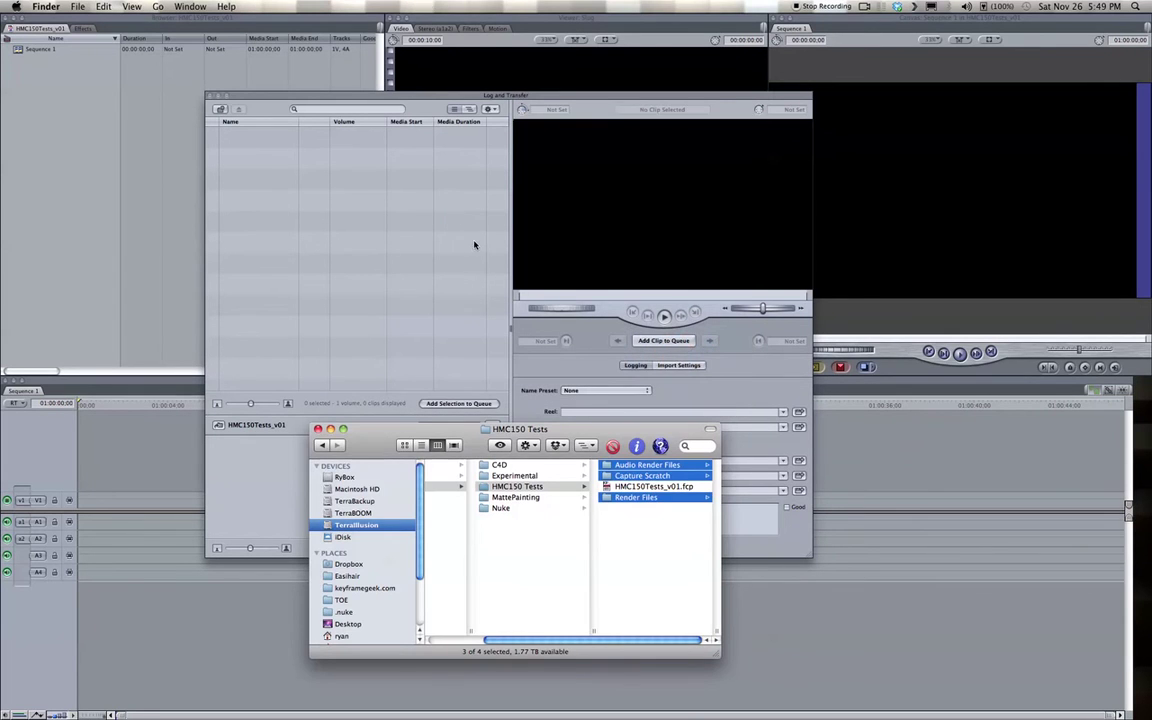
drag(466, 432, 475, 374)
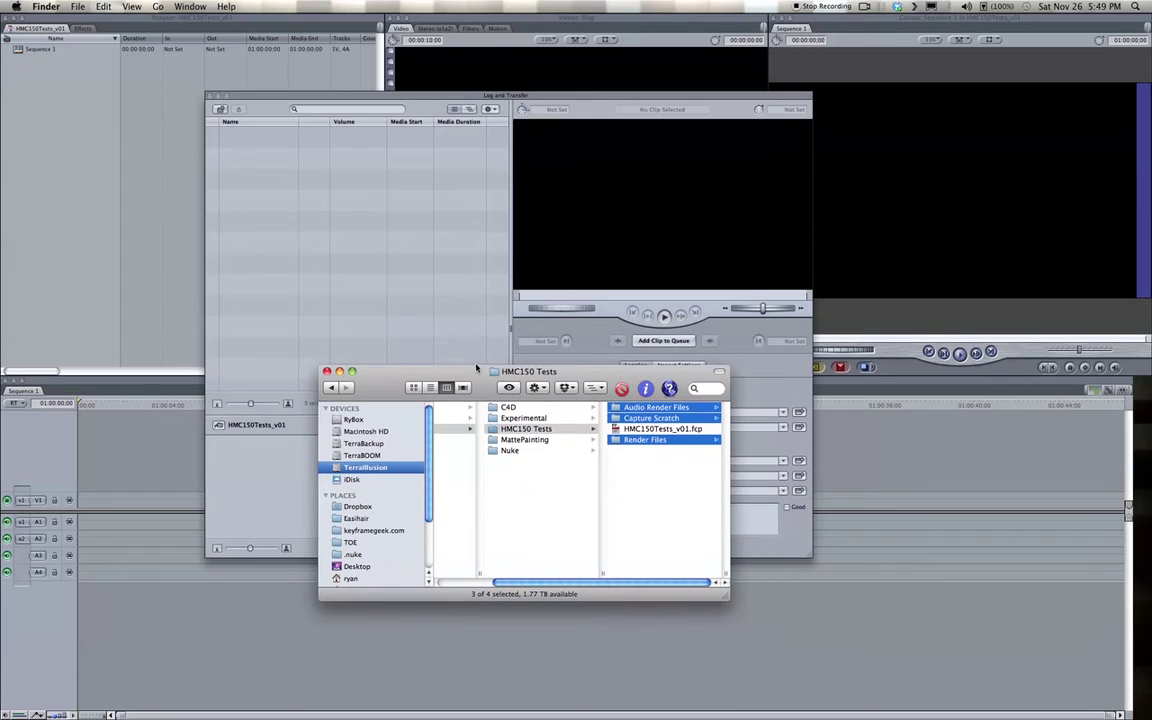
click(643, 466)
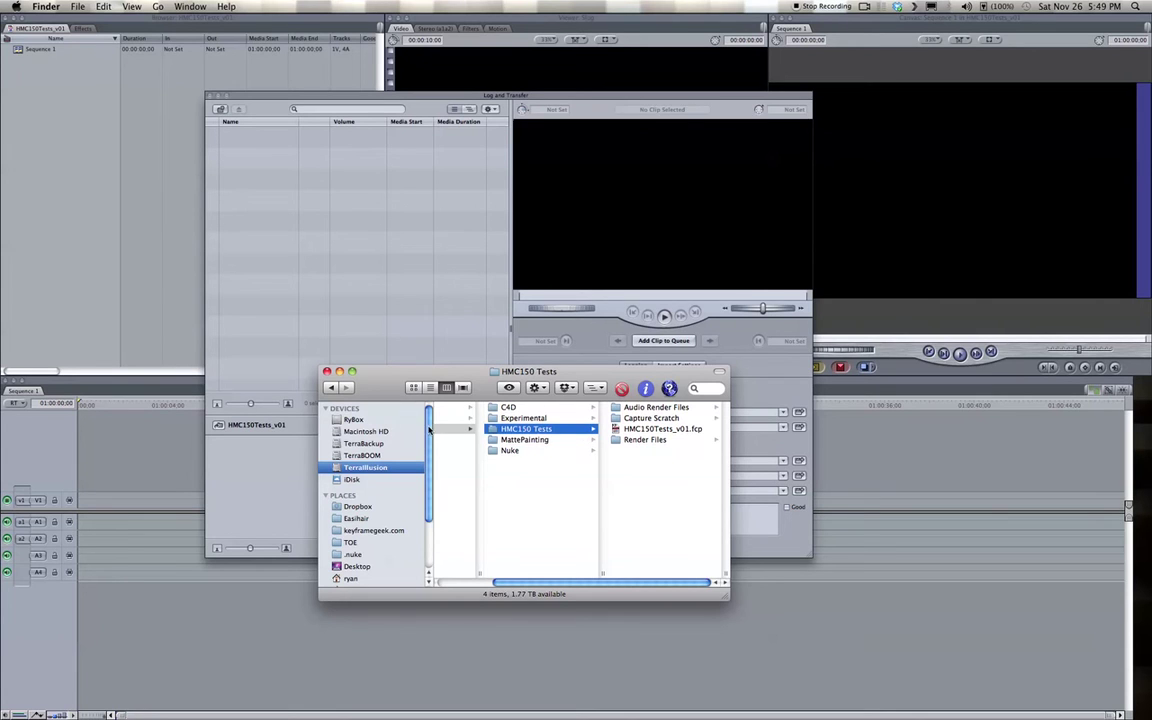
Open the TerraBackup drive in a separate Finder window and place it above the HMC150 Tests window.
super+click(373, 445)
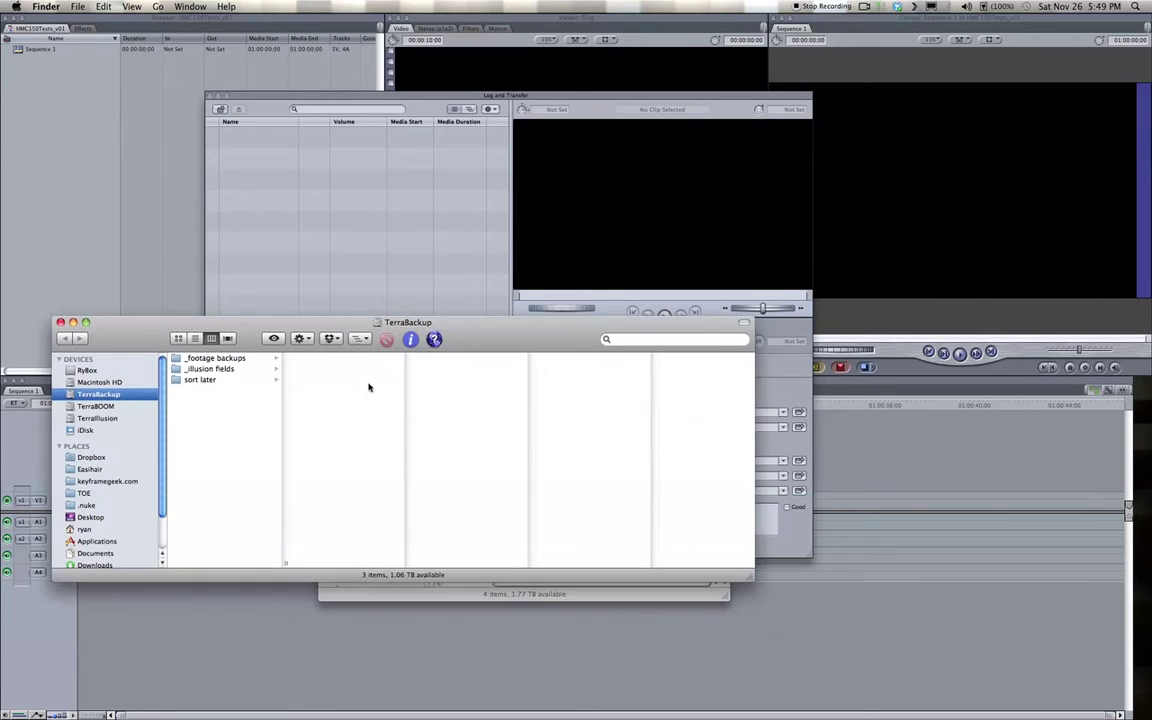
drag(335, 262, 510, 280)
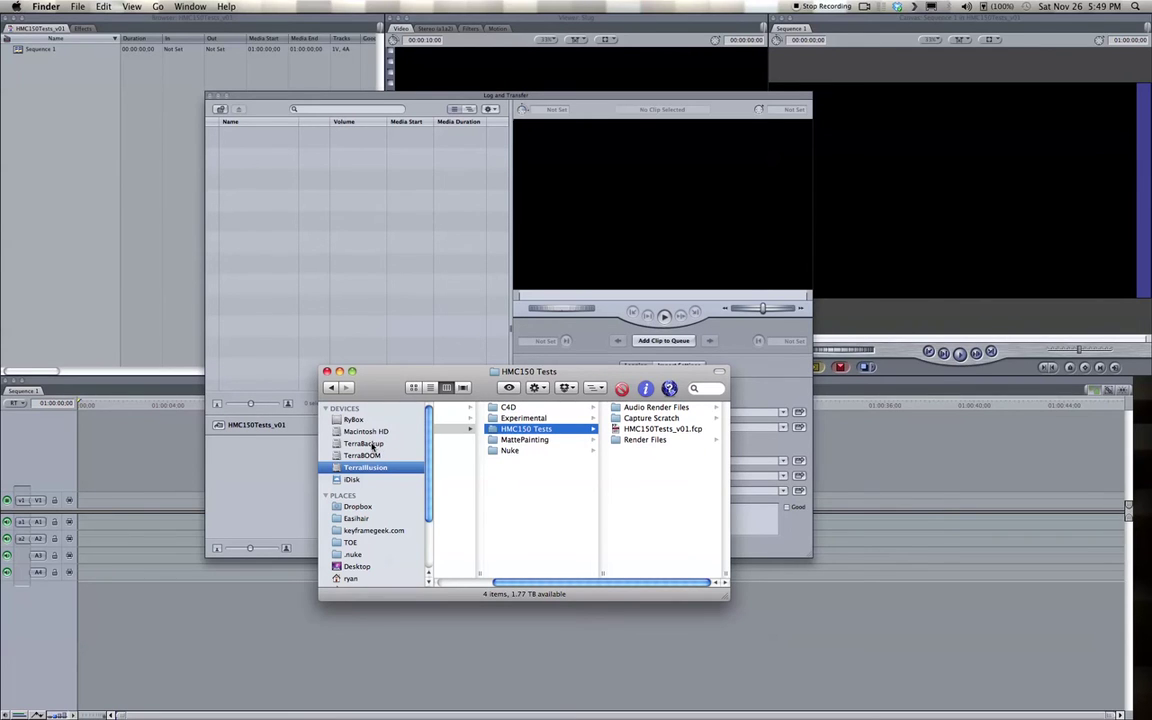
super+click(368, 443)
drag(302, 288, 268, 130)
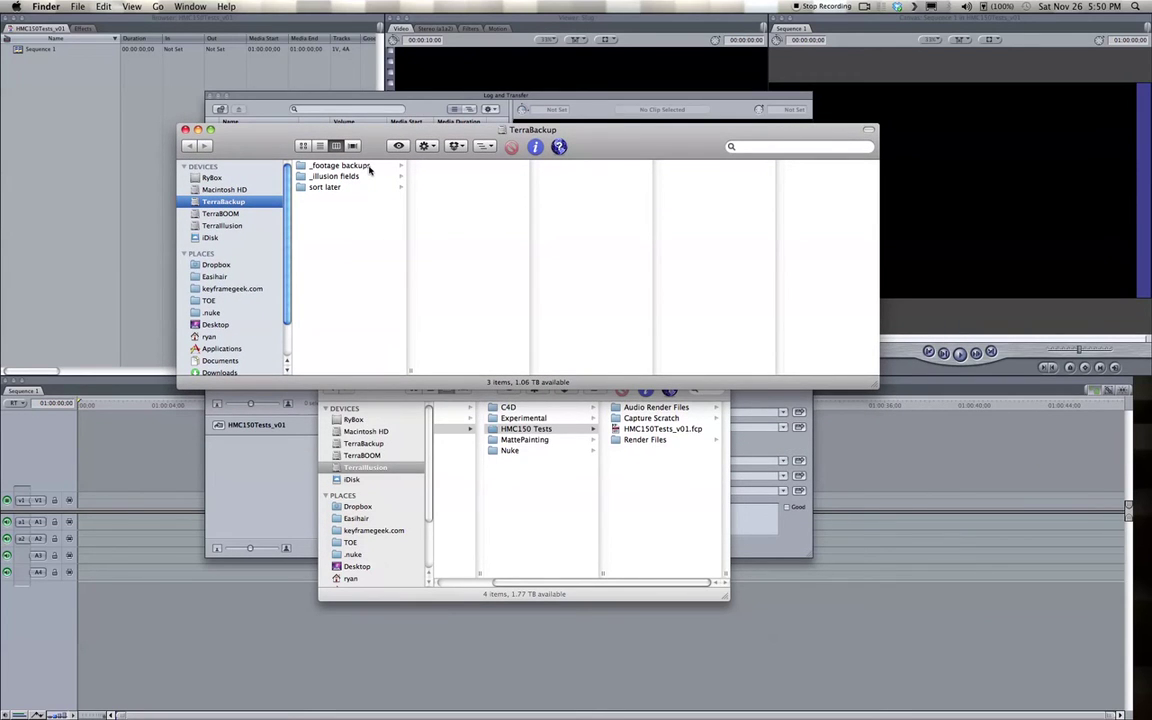
Mount HMC150test1.dmg from _footage backups/HMC150Tests, close the window it opens, and show the mounted volume's contents in the TerraBackup window.
click(362, 166)
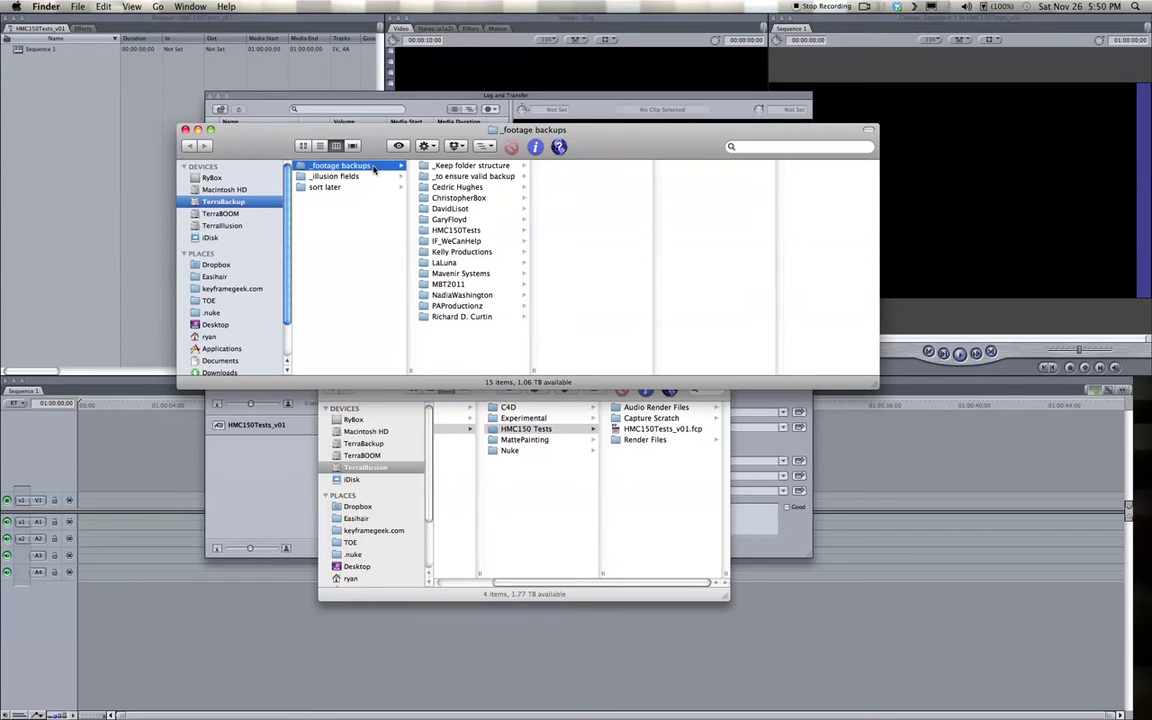
click(470, 231)
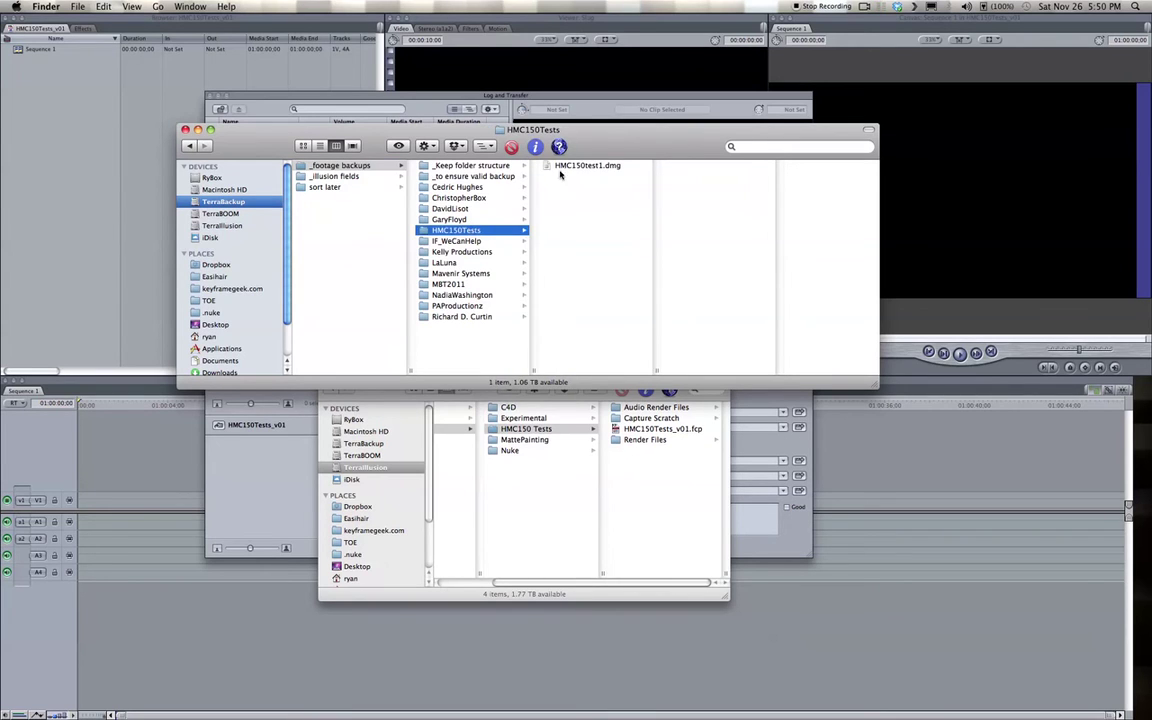
click(588, 168)
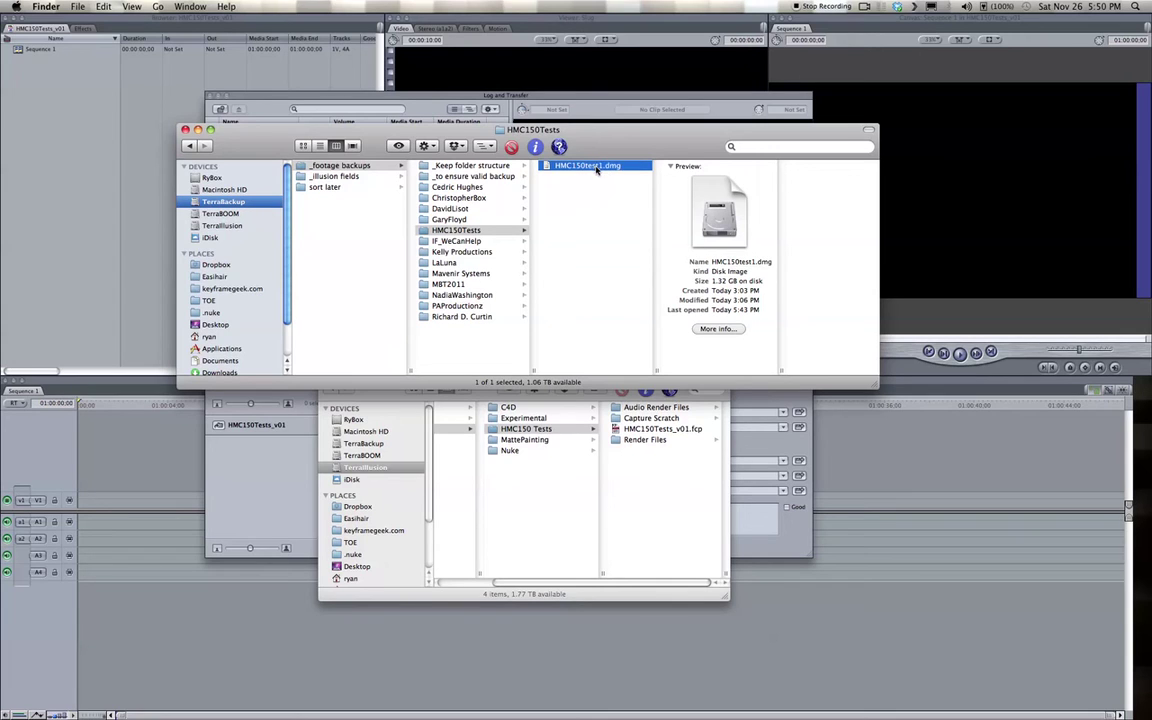
double_click(596, 168)
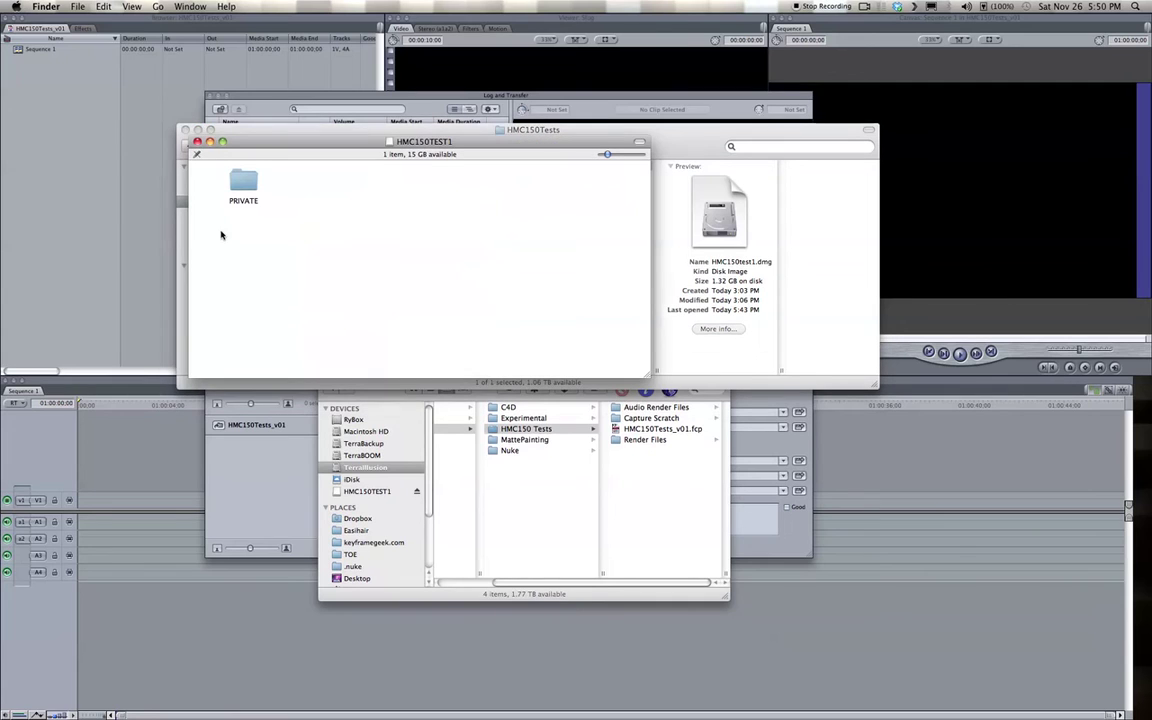
click(198, 142)
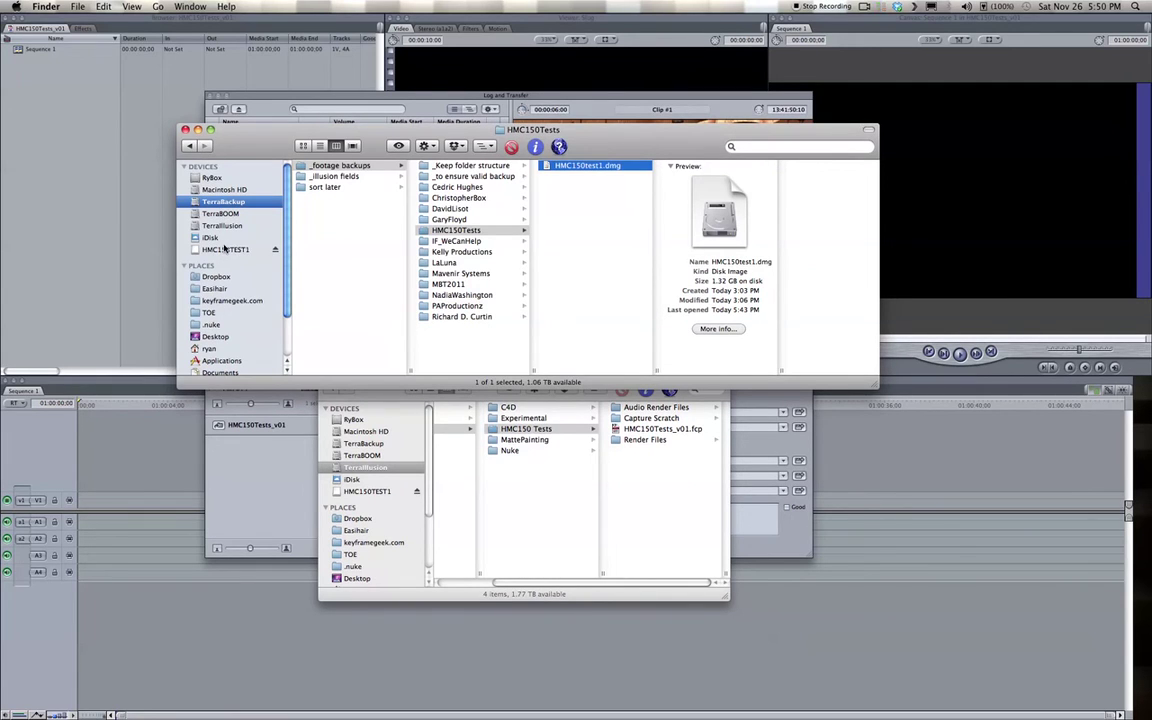
click(226, 249)
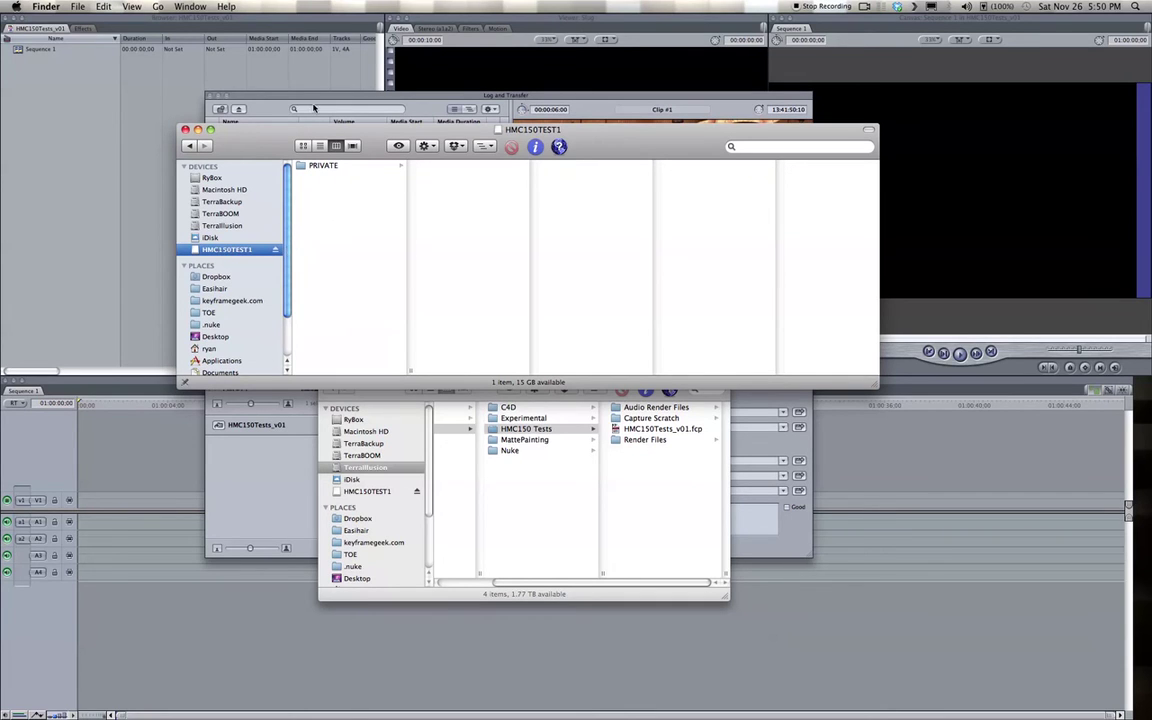
Switch back to Final Cut Pro's Log and Transfer window and look through the clips from the mounted HMC150TEST1 volume.
click(276, 94)
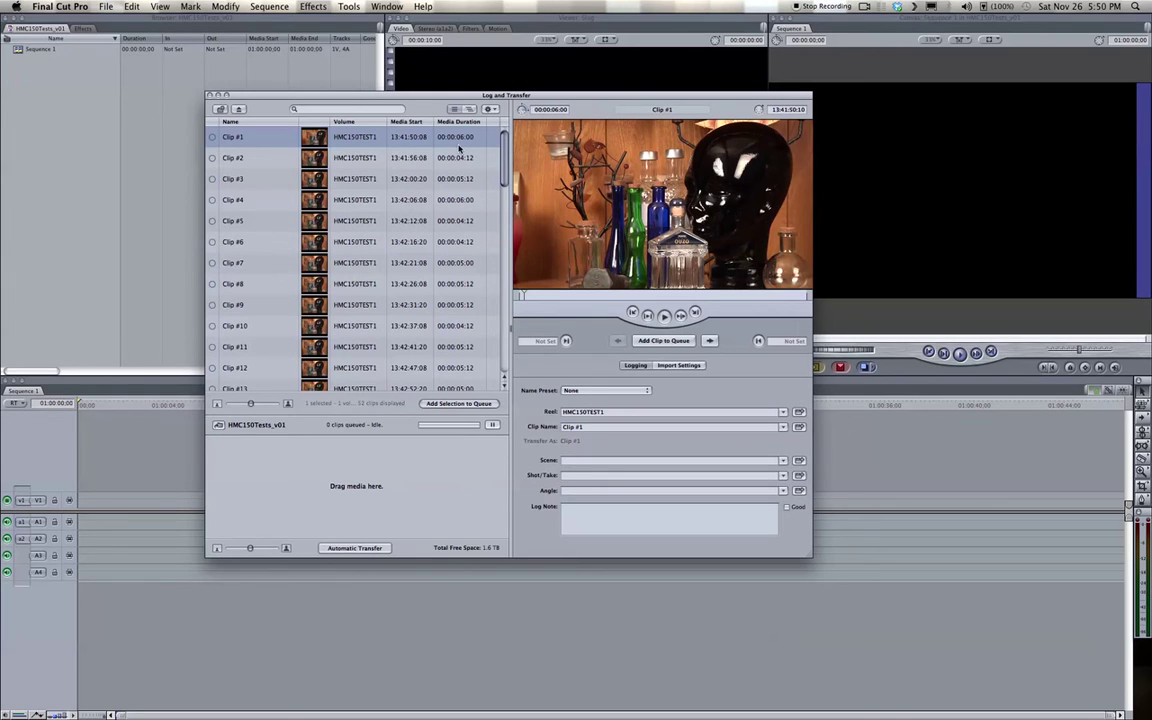
scroll(505, 145, down, 1)
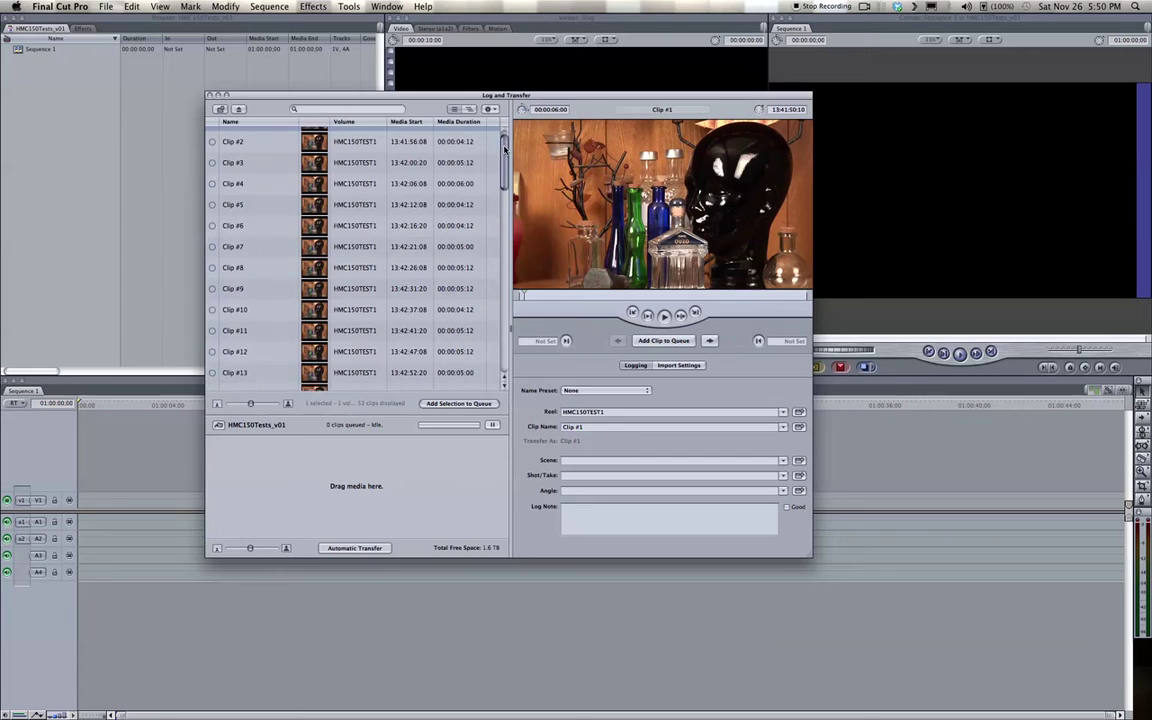
scroll(455, 125, up, 1)
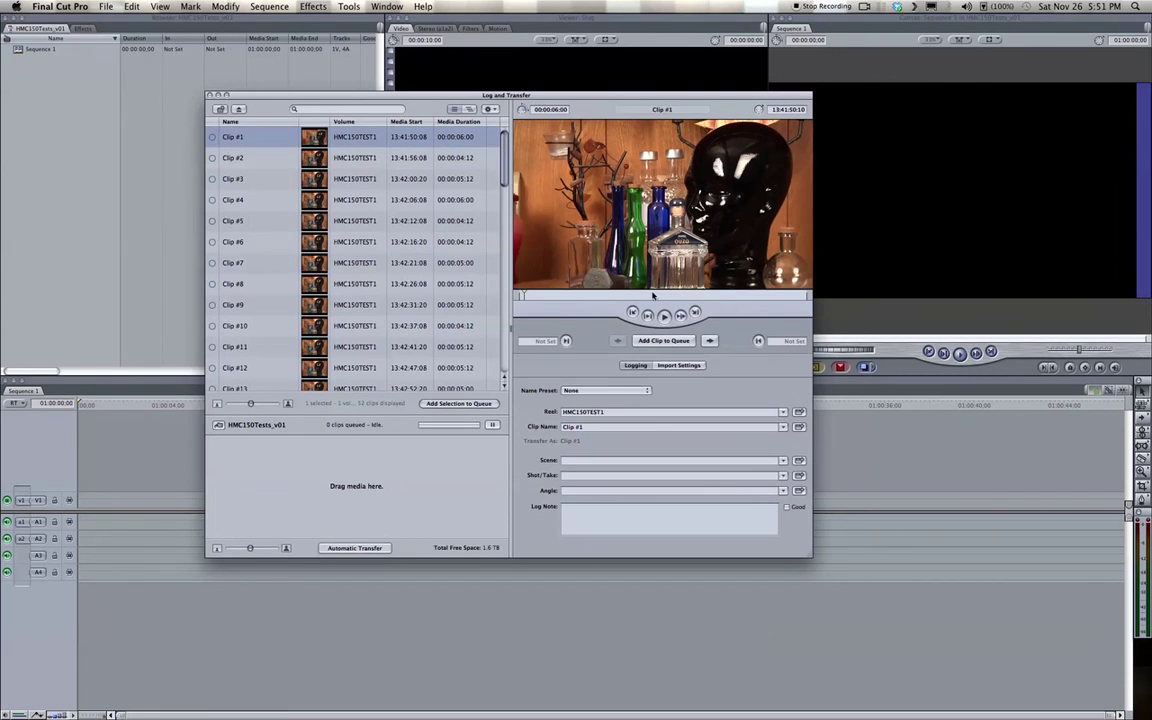
Try renaming the first clip as Head1 in its logging details, and restore the name Clip #1.
double_click(616, 412)
triple_click(598, 427)
text(Head1)
key(Return)
double_click(578, 430)
text(Clip)
key(Return)
Reposition the Log and Transfer window and select all clips from the HMC150TEST1 volume.
drag(266, 94, 269, 87)
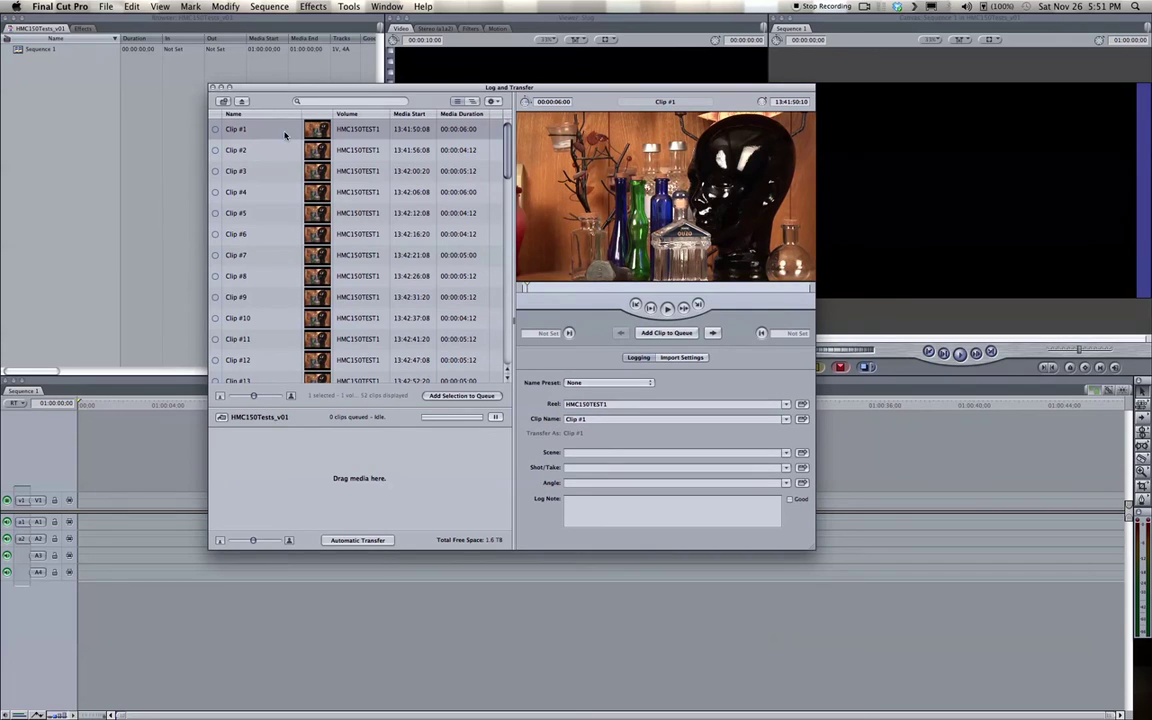
scroll(480, 250, down, 3)
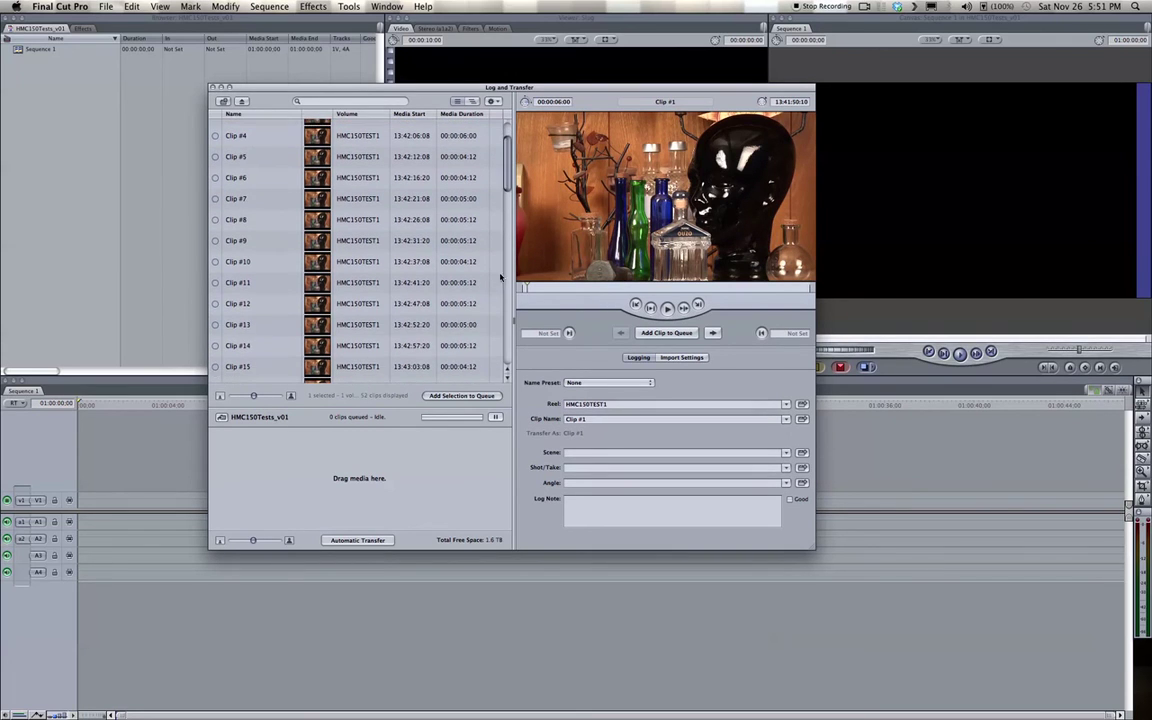
scroll(496, 300, down, 10)
key(super+a)
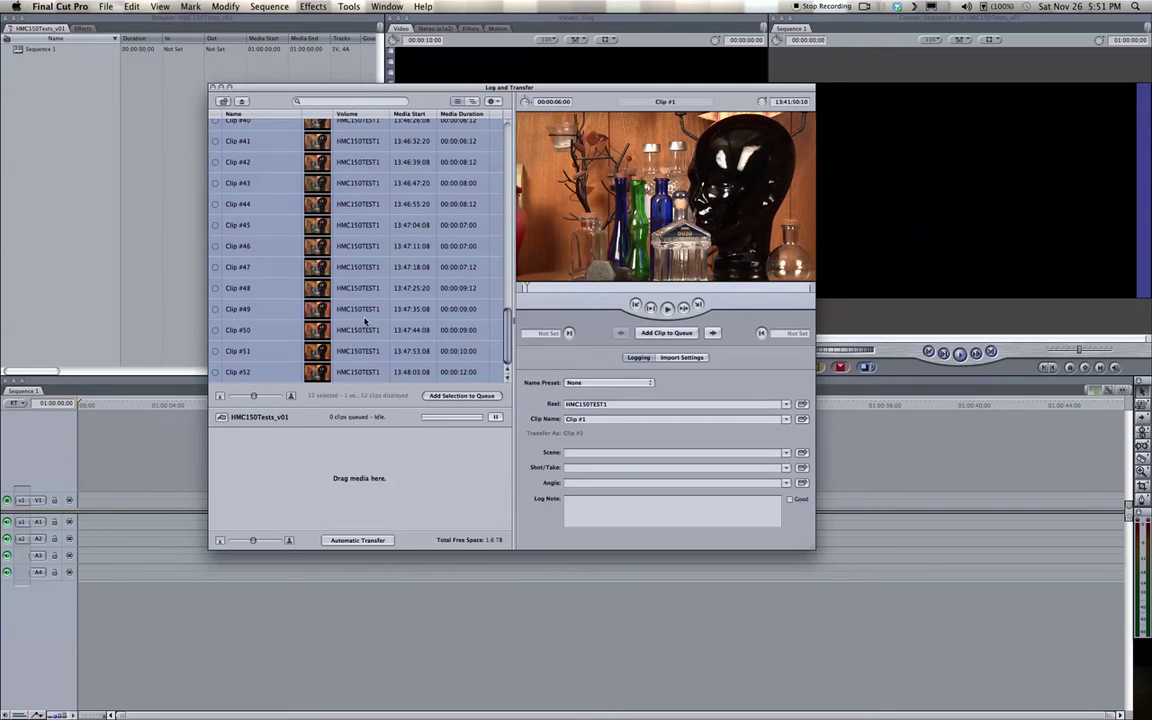
Add the selected HMC150TEST1 clips to the transfer queue and look over their transfer status in the clip list.
drag(358, 92, 372, 85)
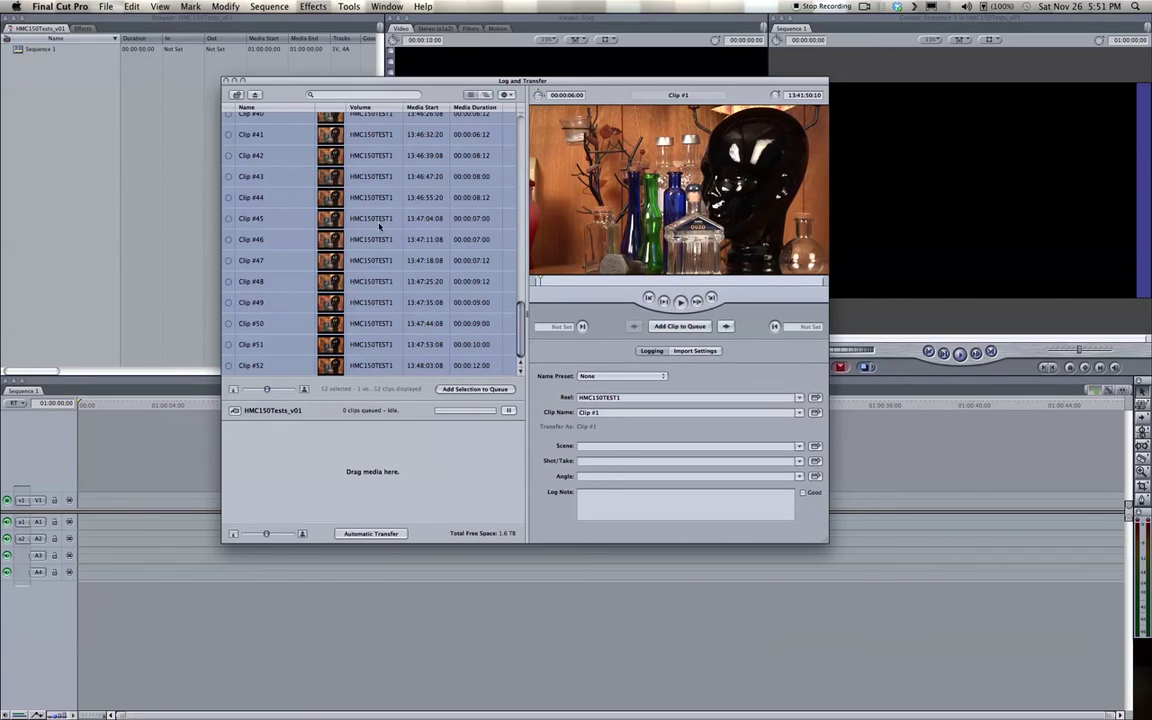
drag(341, 222, 352, 467)
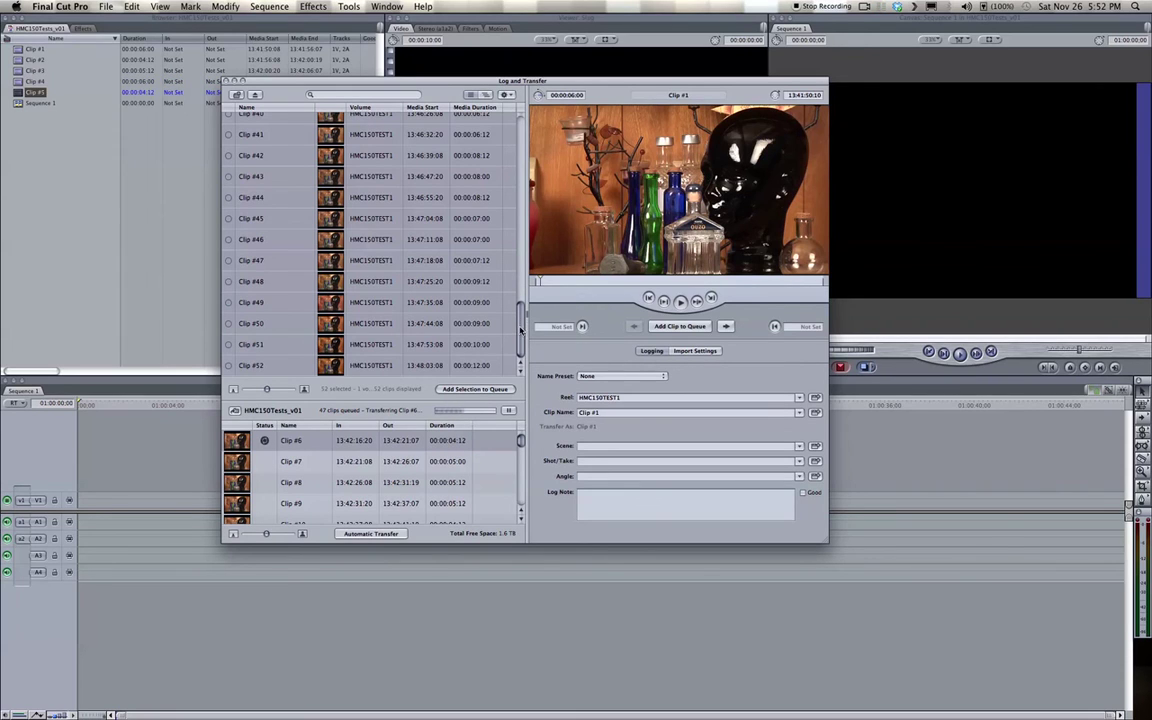
scroll(520, 318, up, 15)
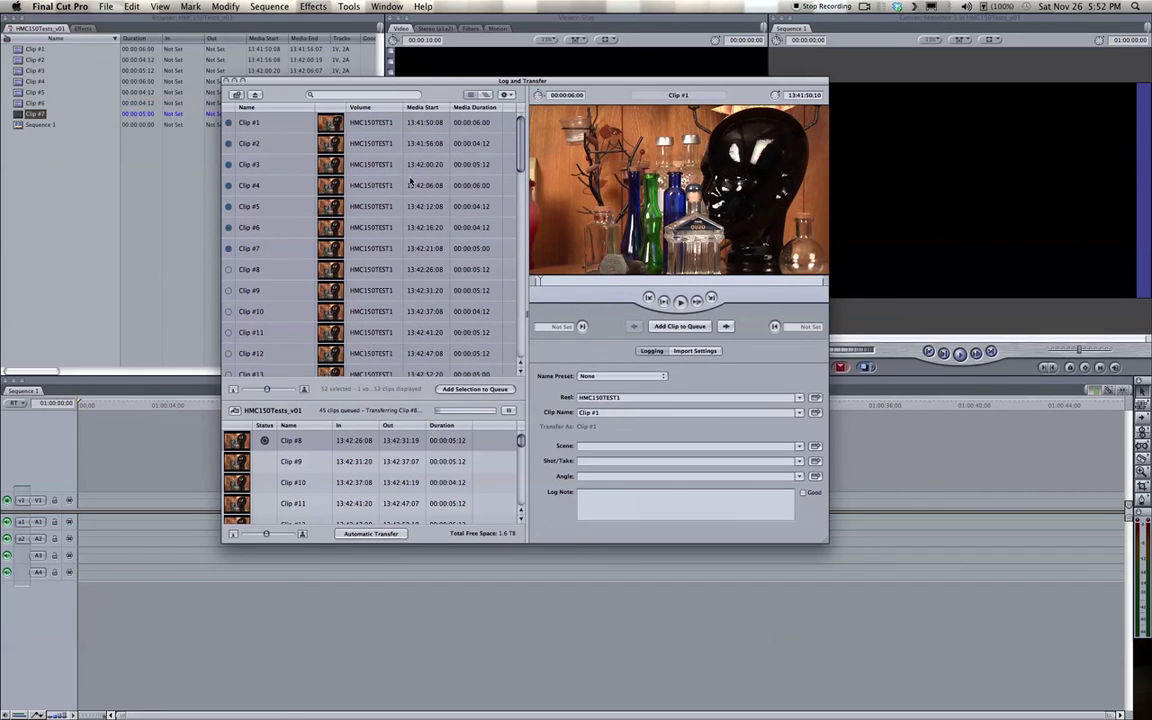
scroll(520, 173, down, 3)
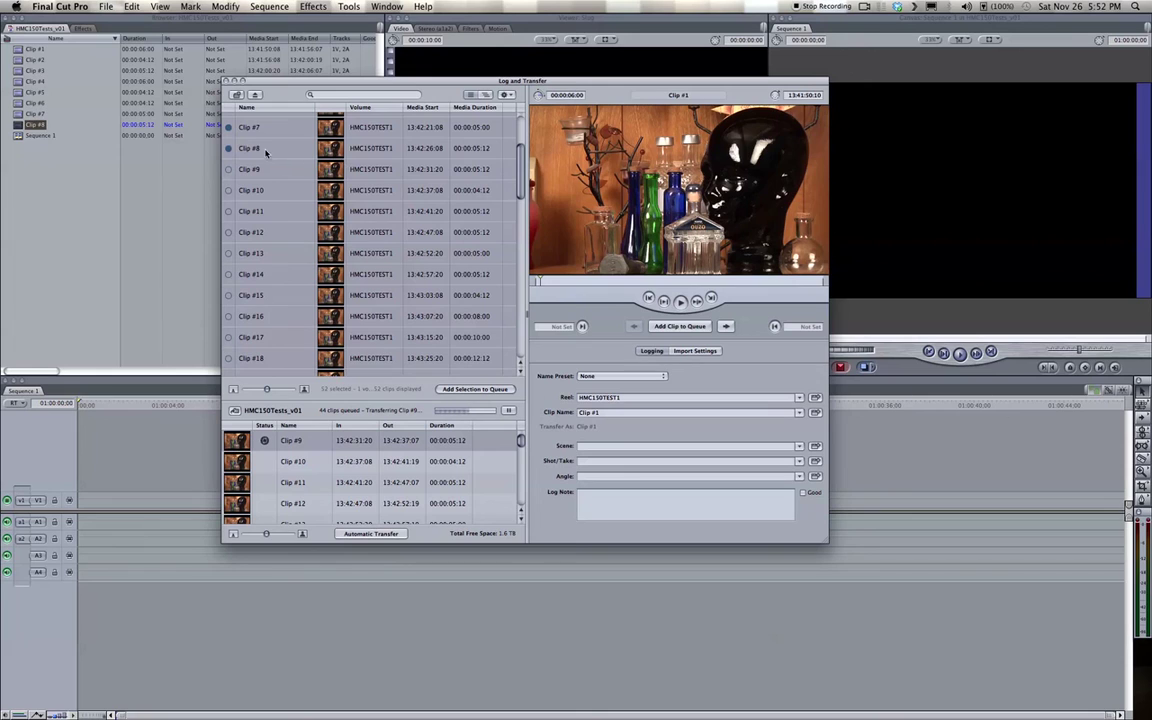
Mark a range in Clip #8 from 13:42:26:22 to 13:42:29:10, and extend it back to the whole clip.
click(267, 149)
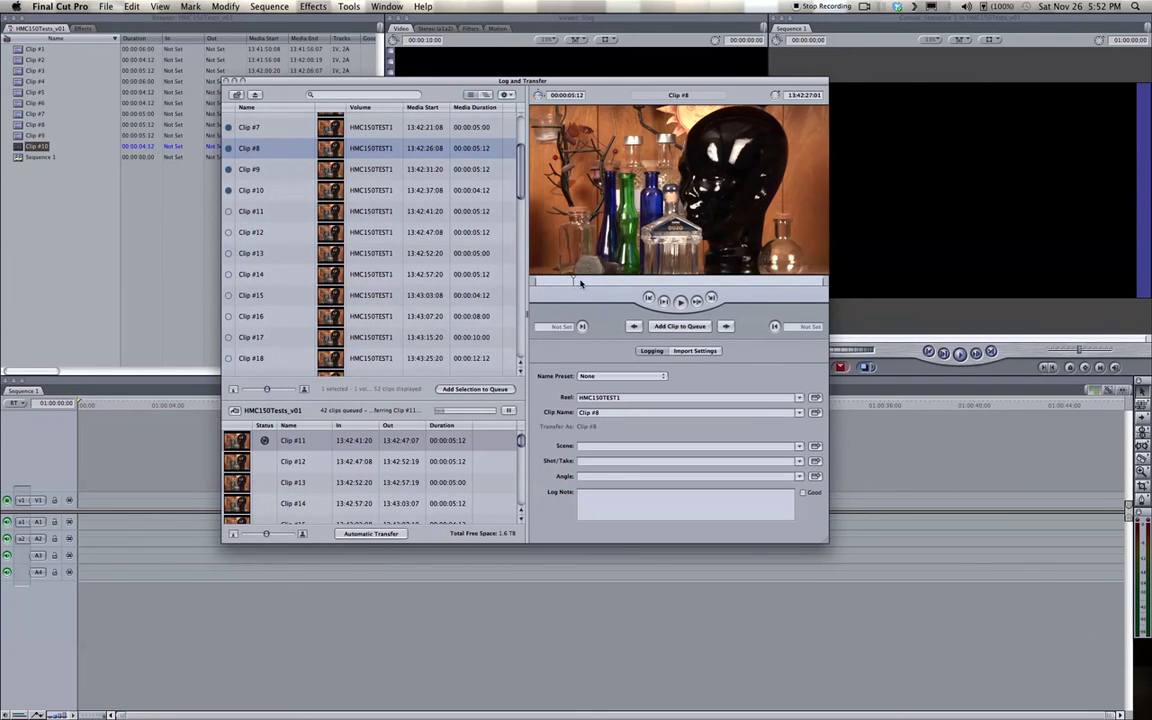
key(i)
drag(580, 283, 702, 283)
key(o)
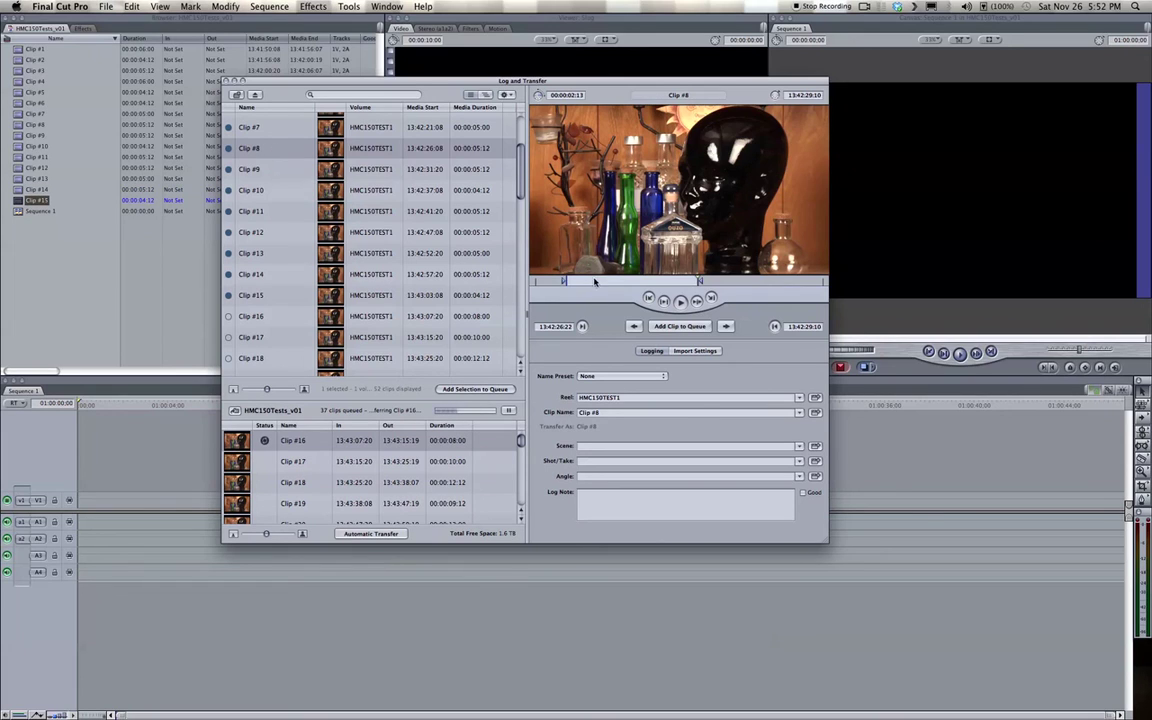
drag(564, 282, 520, 285)
mouse_move(698, 281)
mouse_down()
mouse_move(760, 270)
mouse_move(830, 282)
mouse_up()
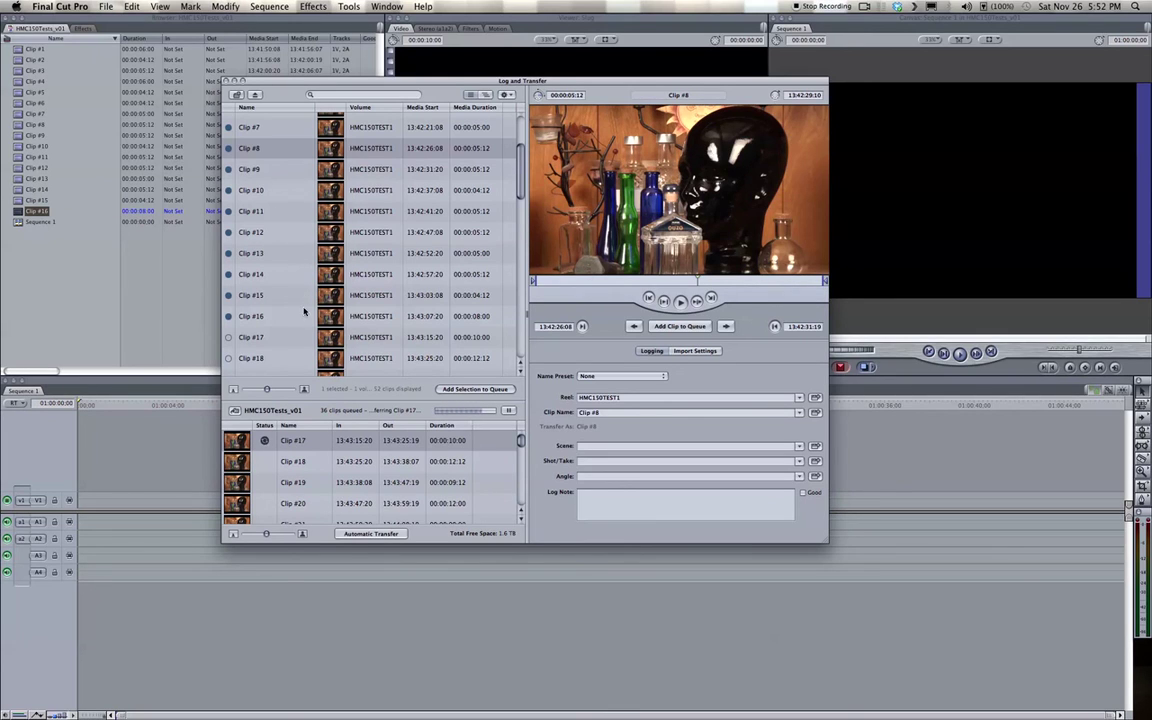
click(566, 281)
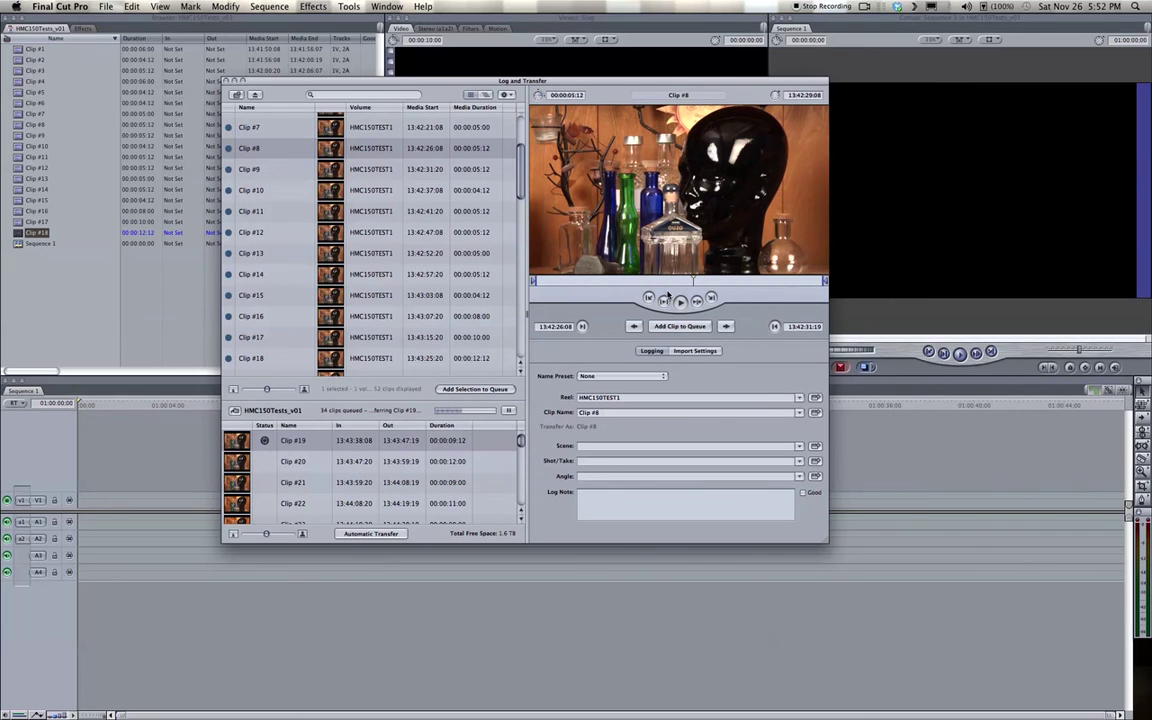
drag(580, 84, 574, 79)
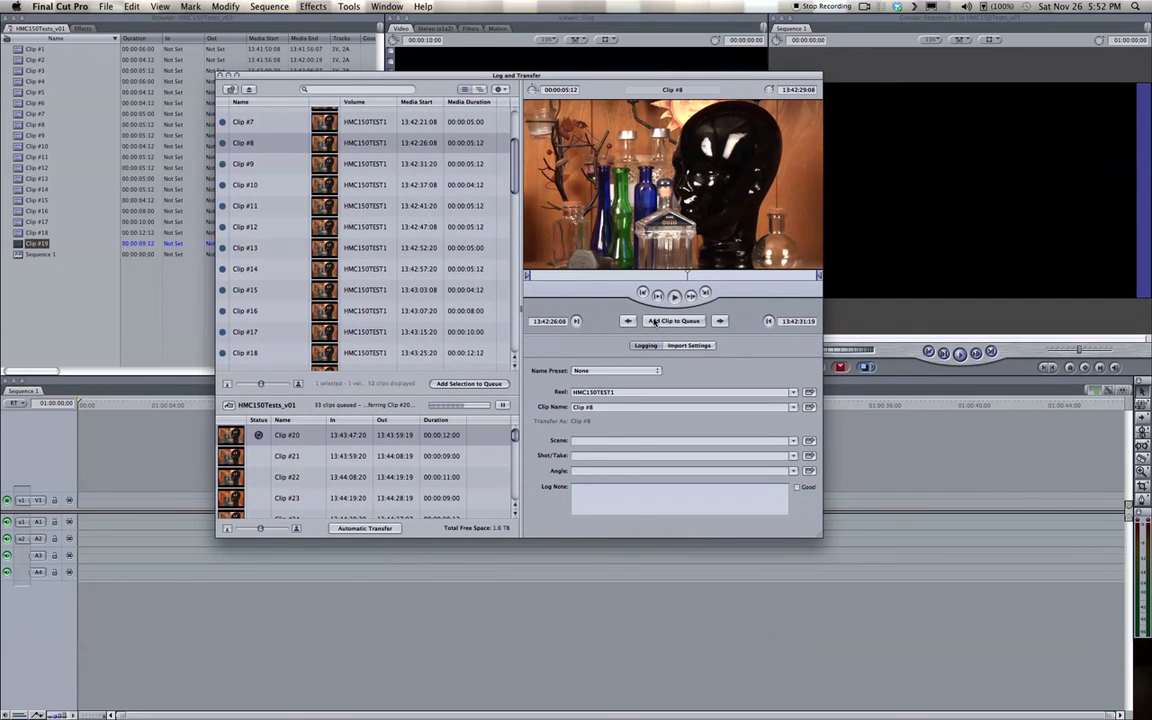
click(606, 407)
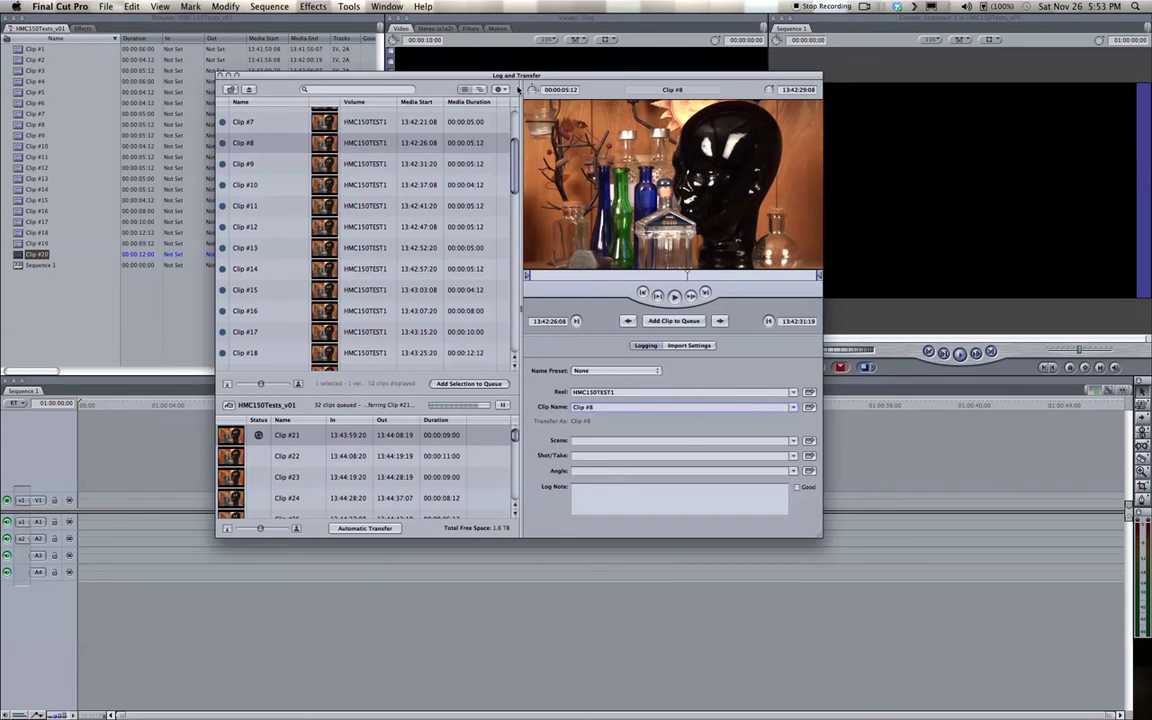
drag(467, 76, 477, 77)
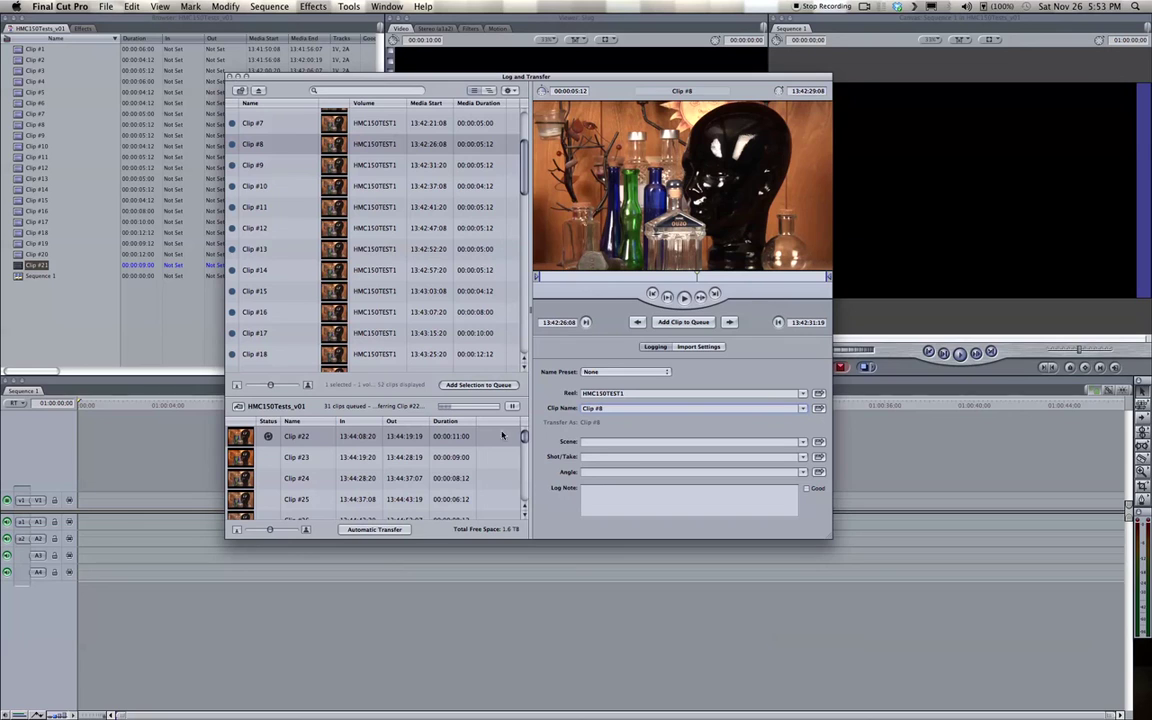
drag(524, 440, 524, 500)
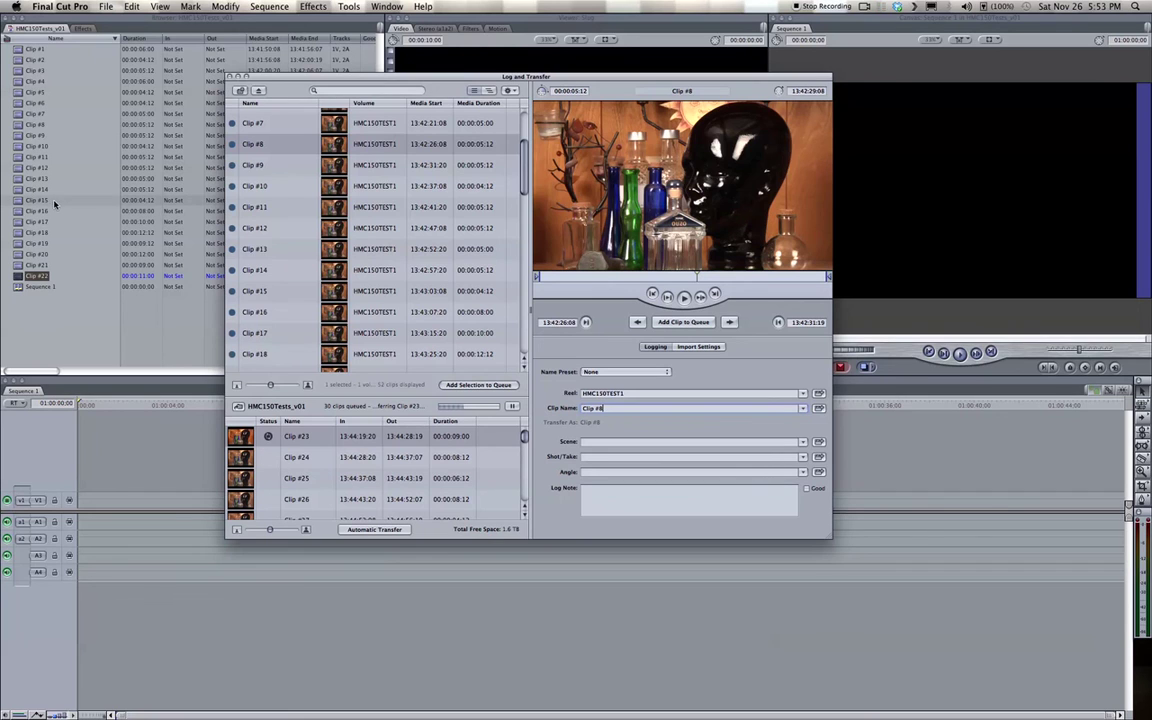
Switch to Finder, close the HMC150TEST1 window, and open the HMC150Tests_v01 folder inside Capture Scratch.
key(super+Tab)
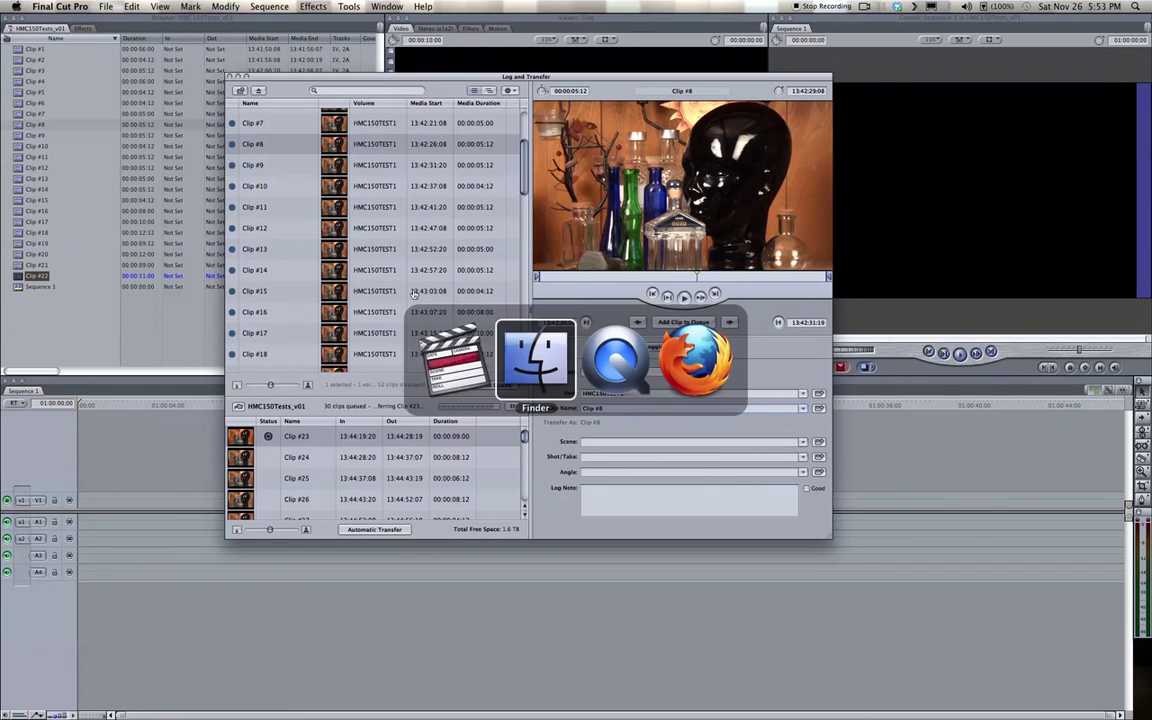
click(522, 370)
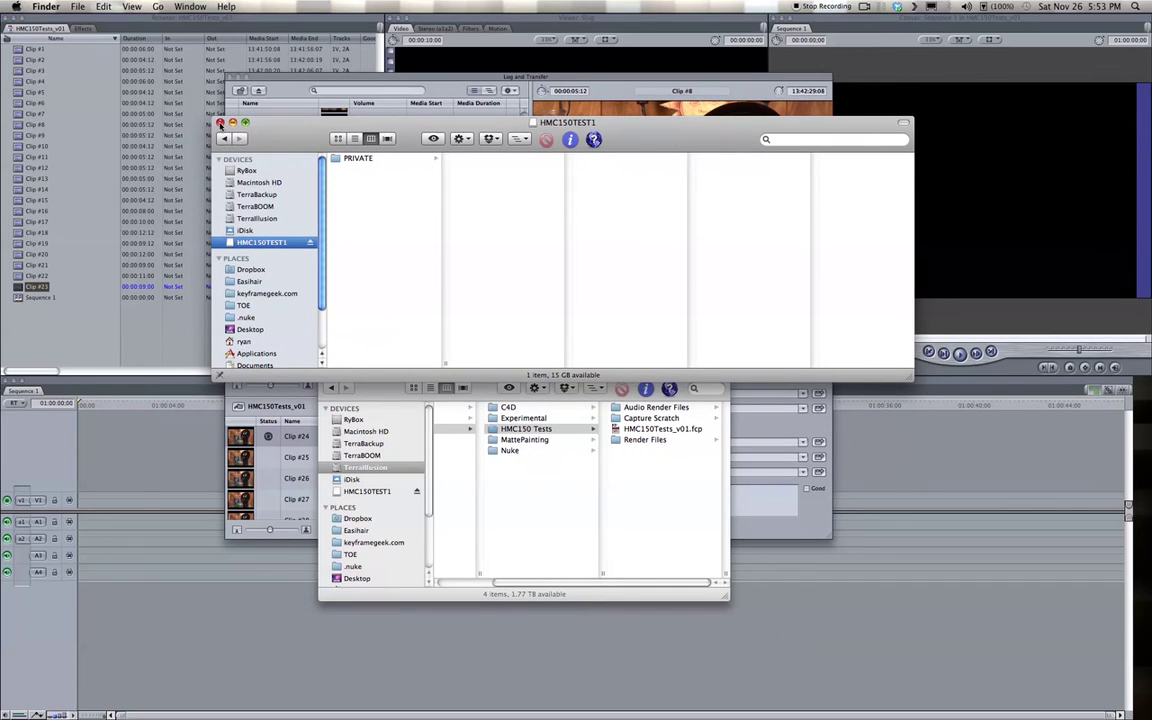
click(185, 130)
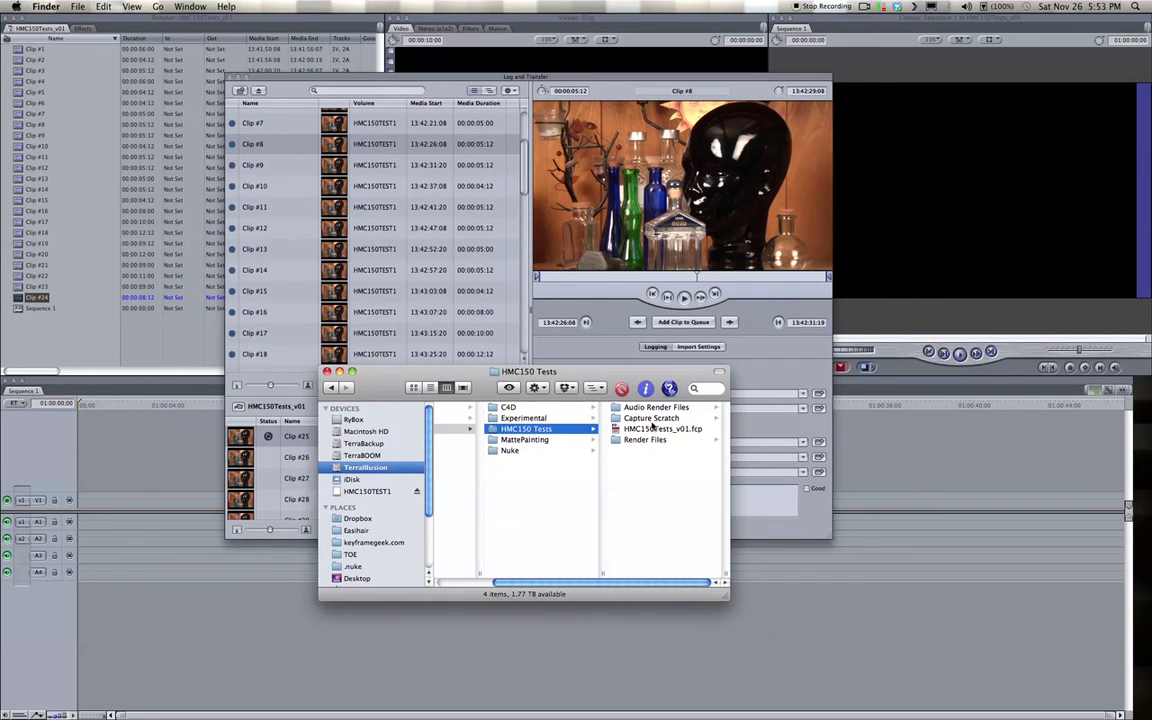
click(648, 419)
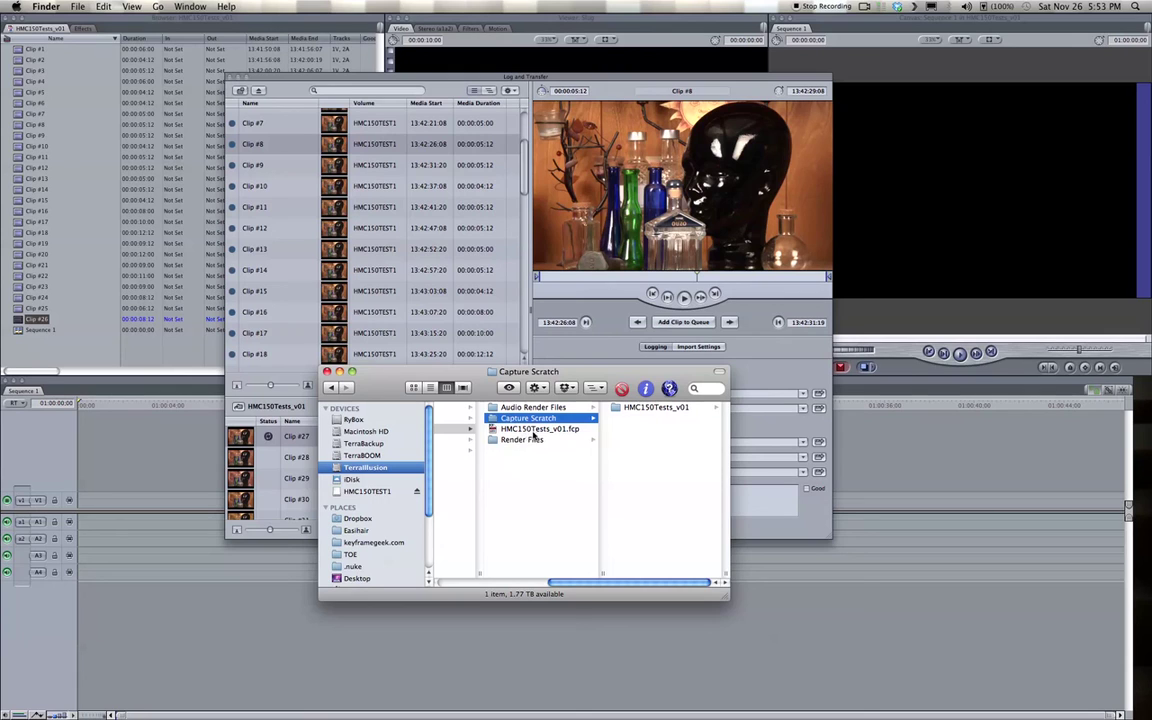
click(652, 408)
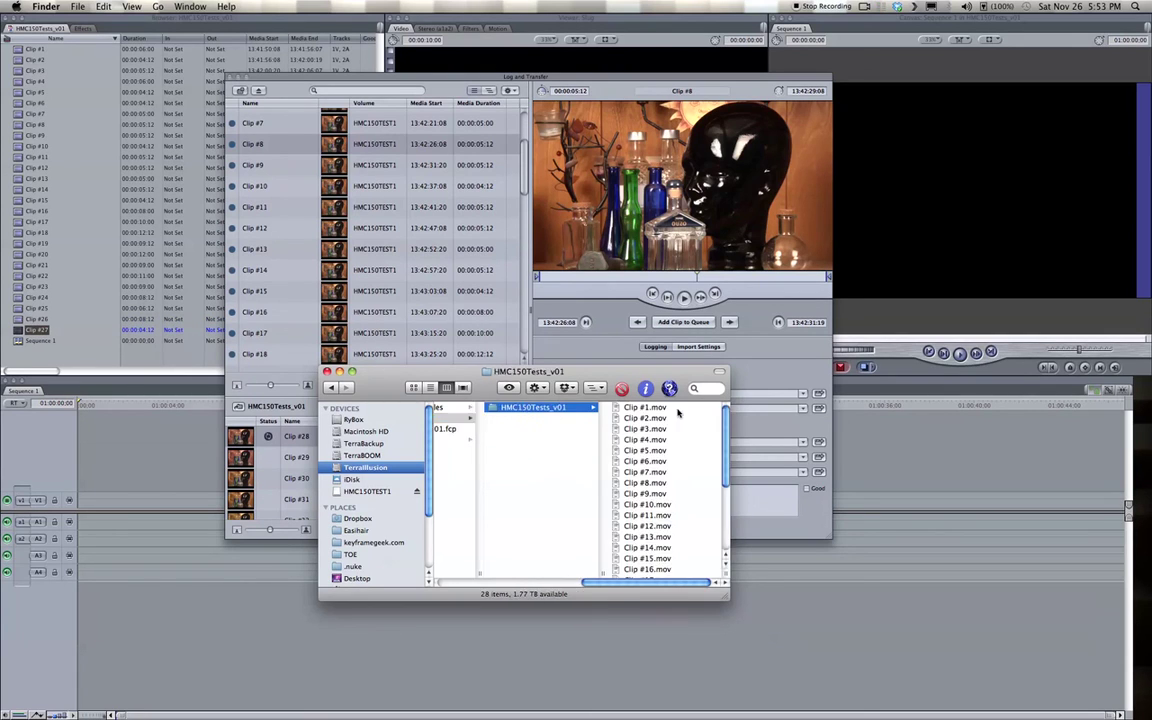
Look through the transferred clip movie files in the HMC150Tests_v01 folder, and return to Final Cut Pro's Log and Transfer window.
drag(687, 412, 680, 504)
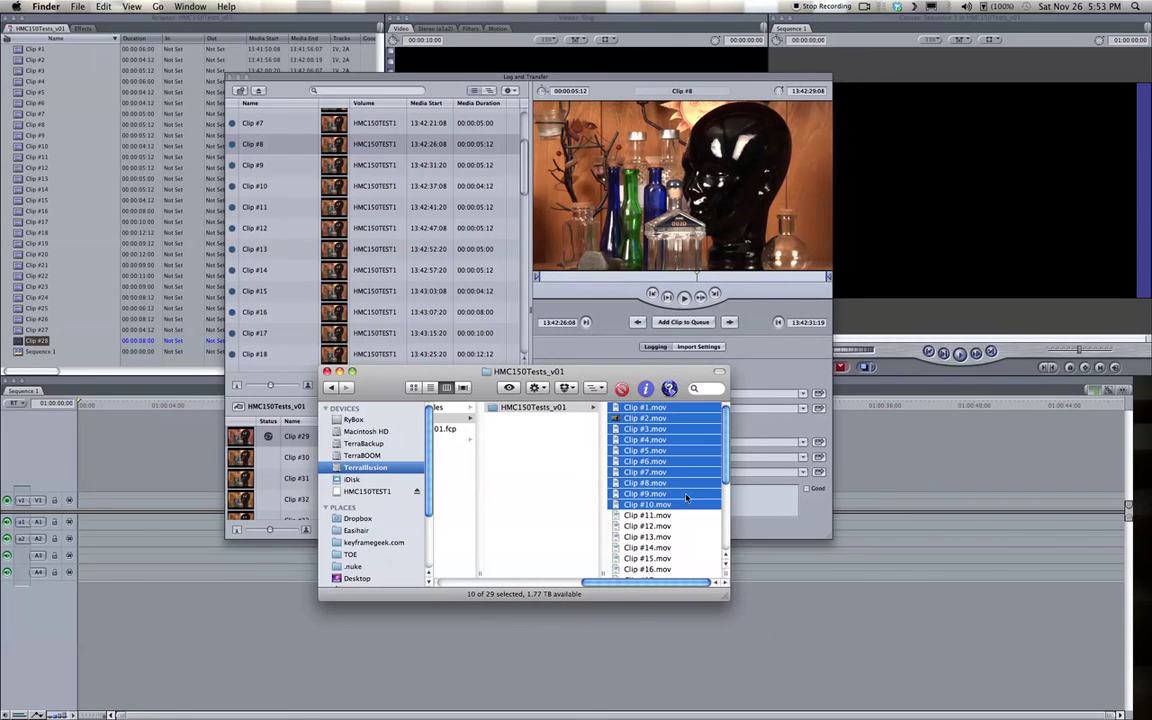
scroll(678, 515, down, 5)
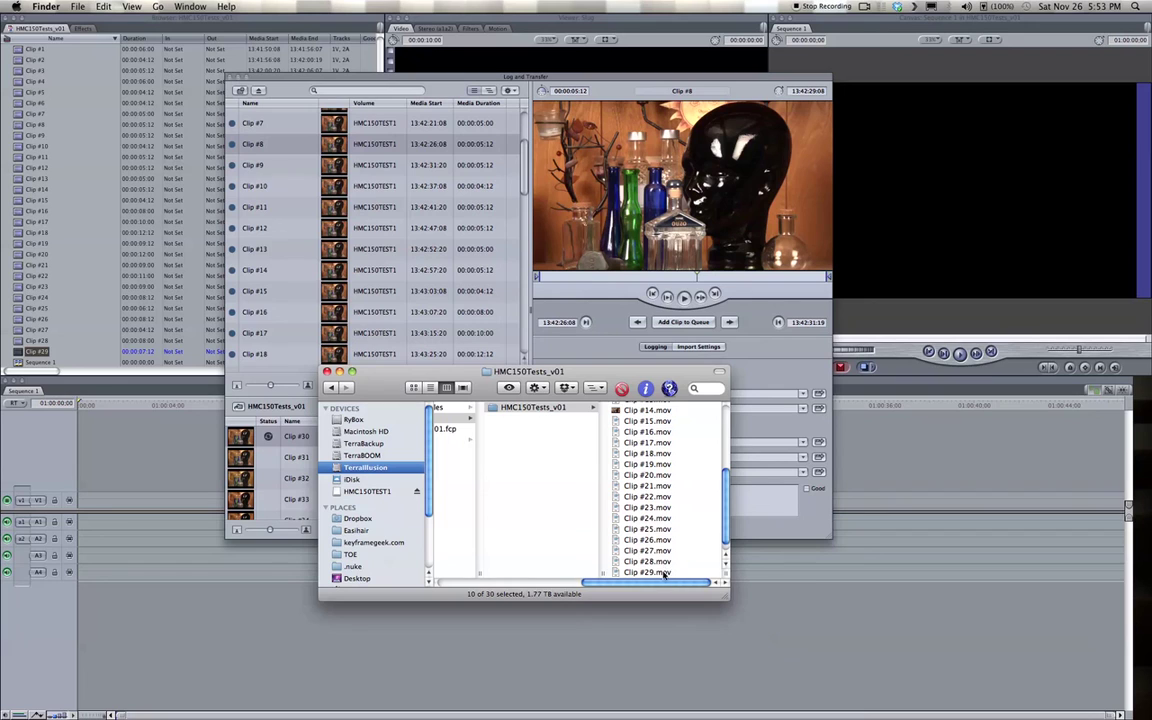
drag(474, 375, 537, 386)
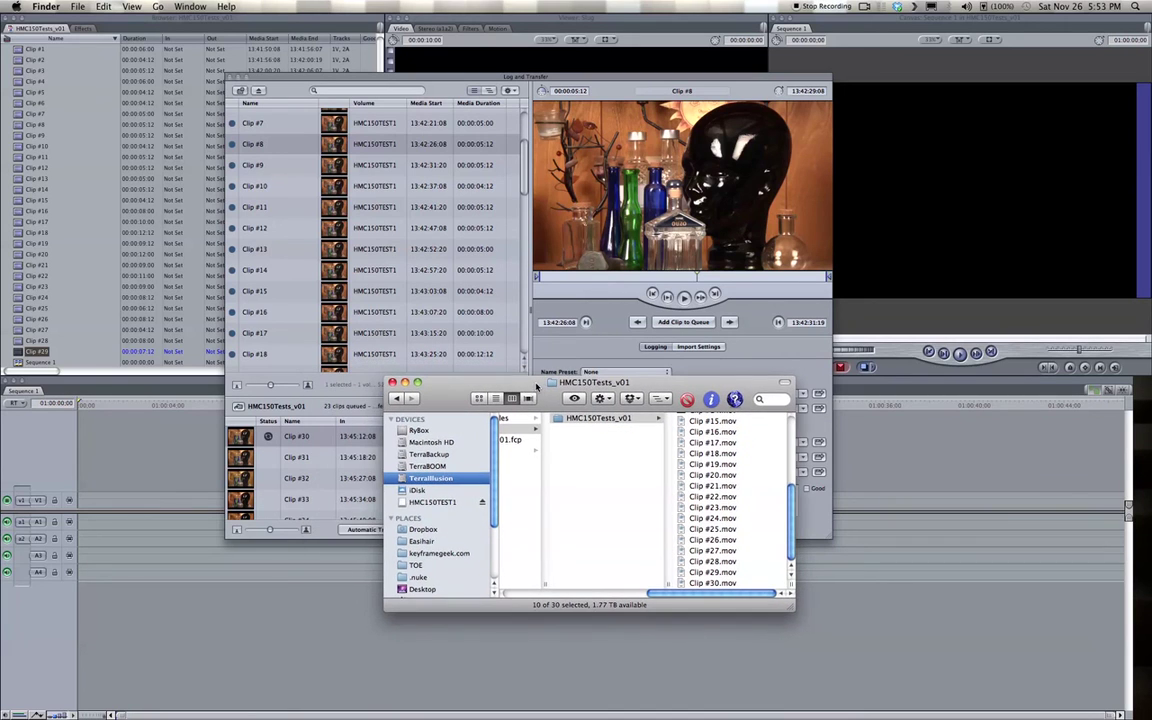
click(576, 213)
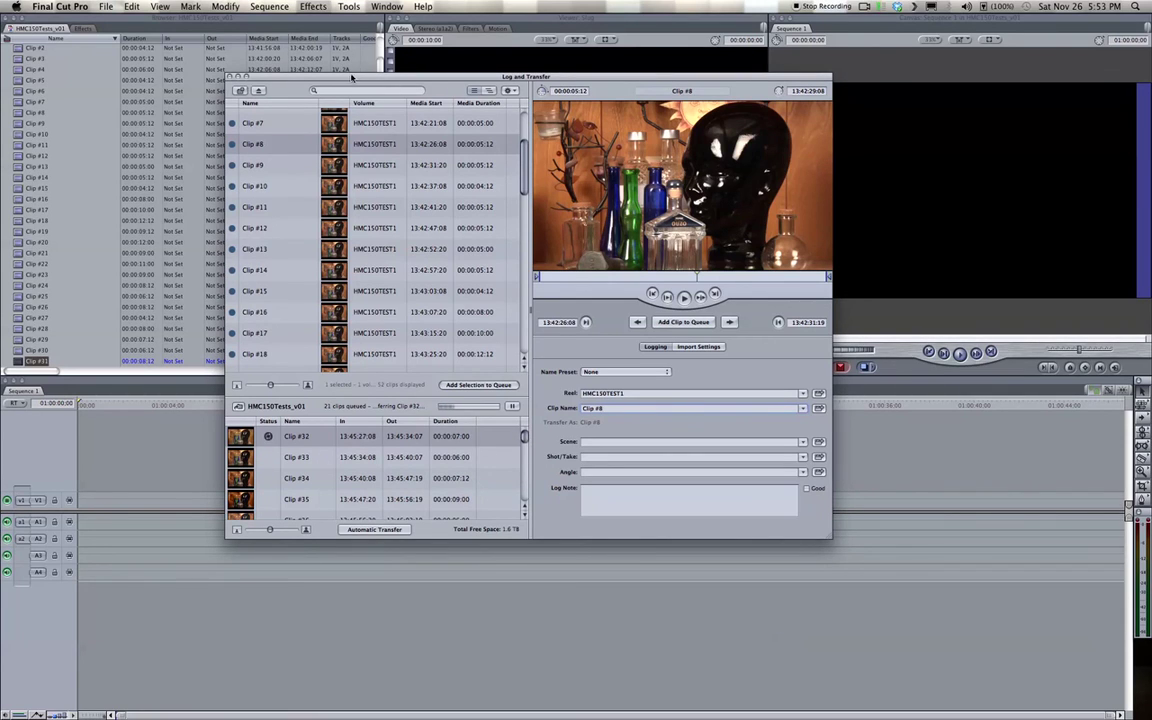
drag(351, 76, 375, 123)
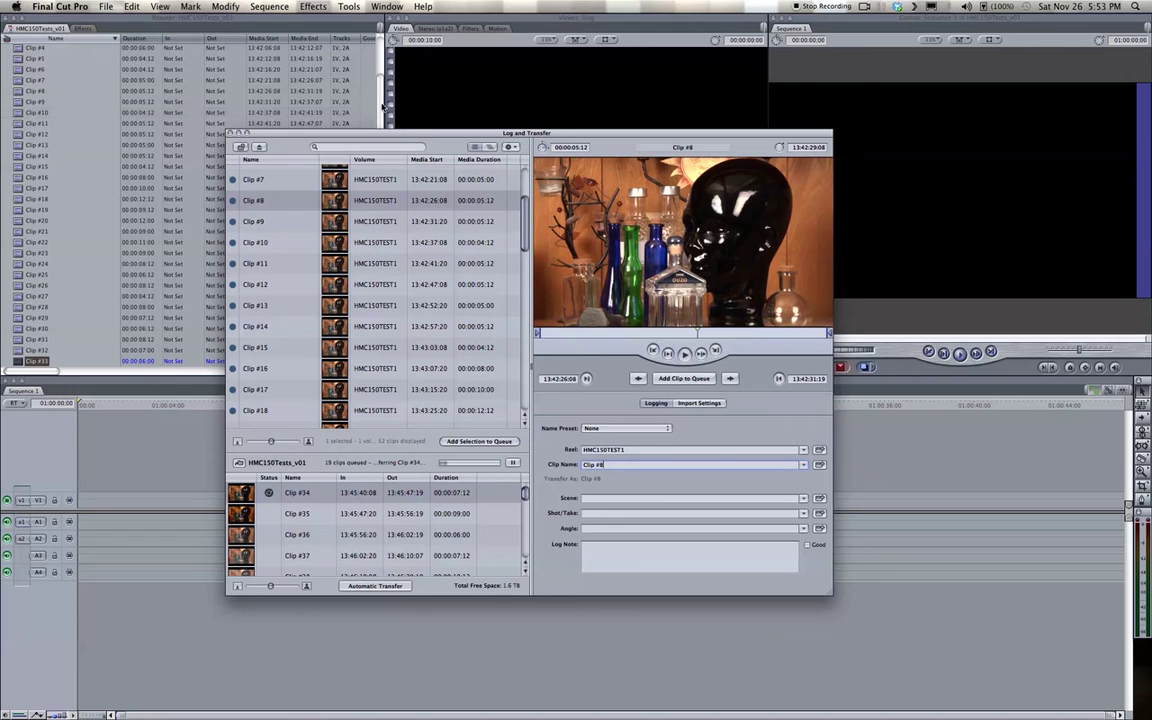
drag(341, 130, 368, 110)
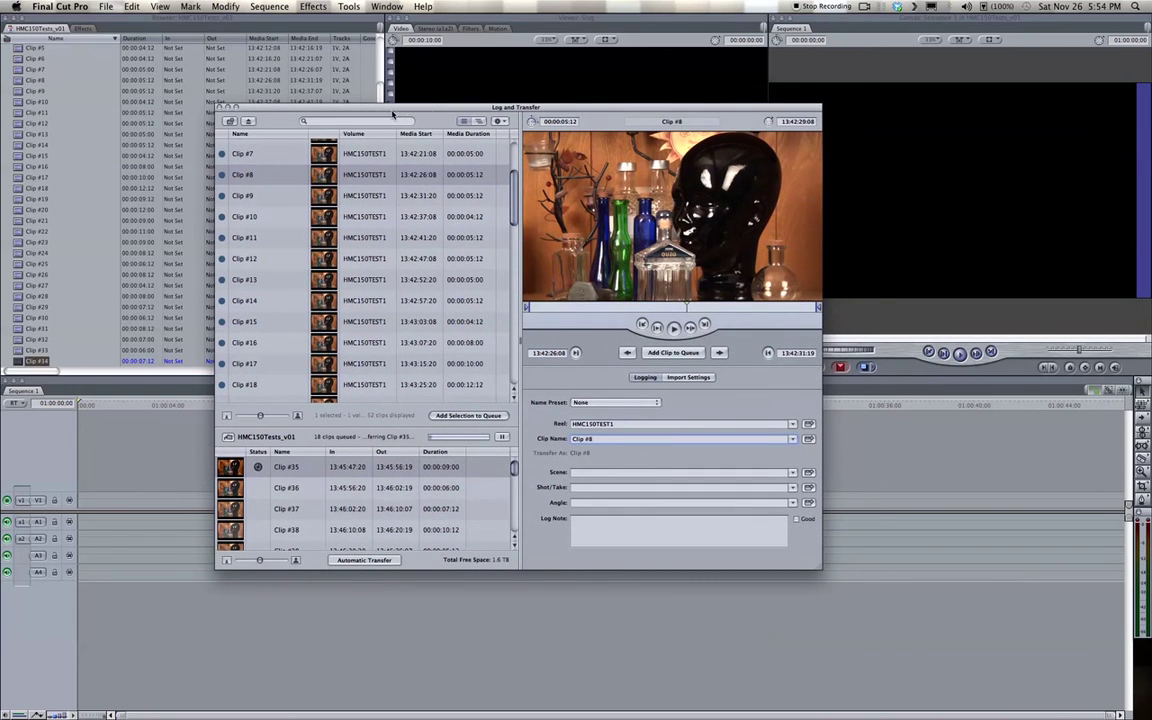
drag(398, 112, 400, 127)
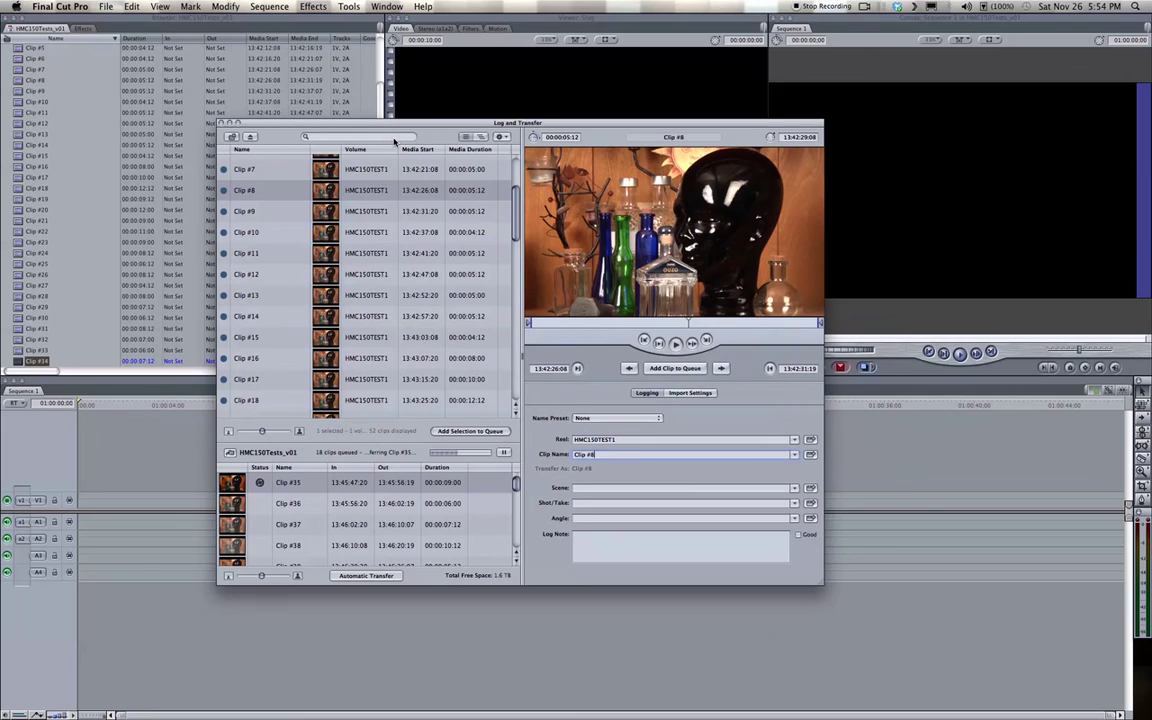